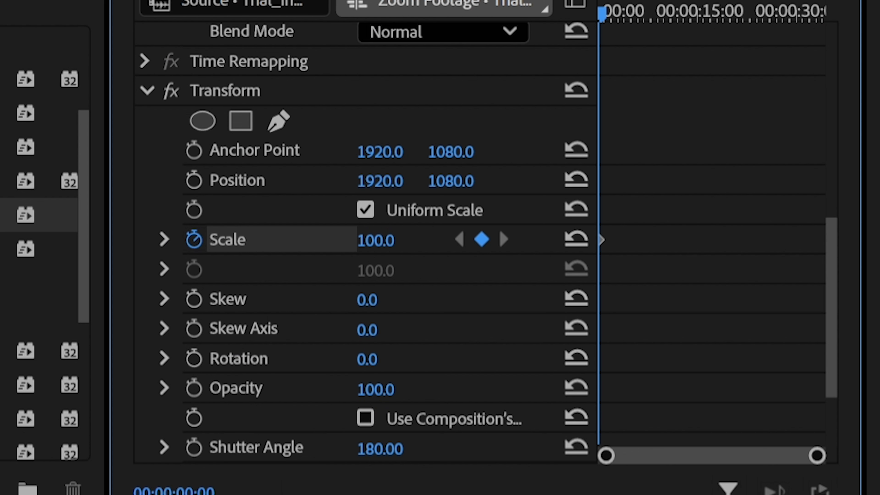
Step: Add a second Transform Scale keyframe of 120 at 00:00:04:06 on the courtroom clip
key("space")
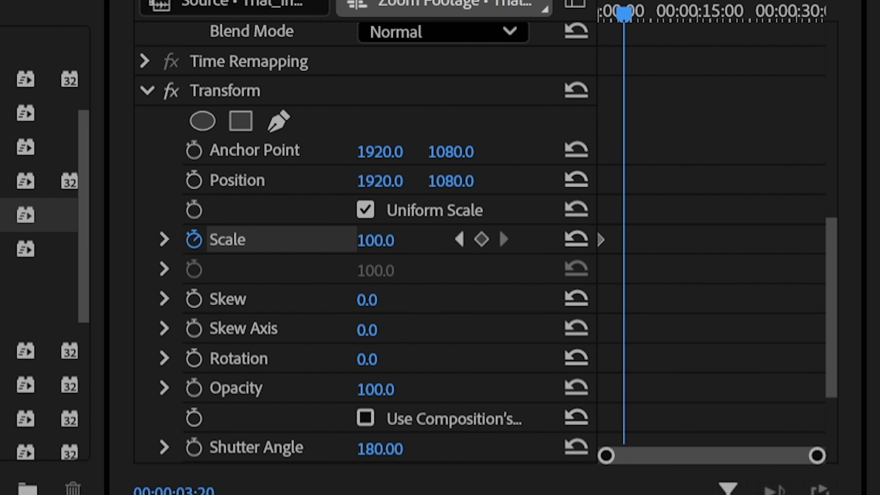
left_click(377, 240)
type("192")
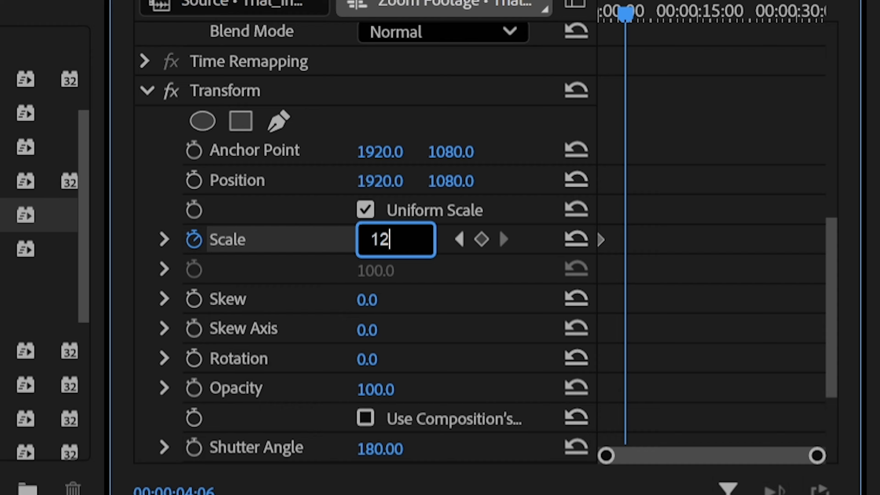
type("0")
key("Return")
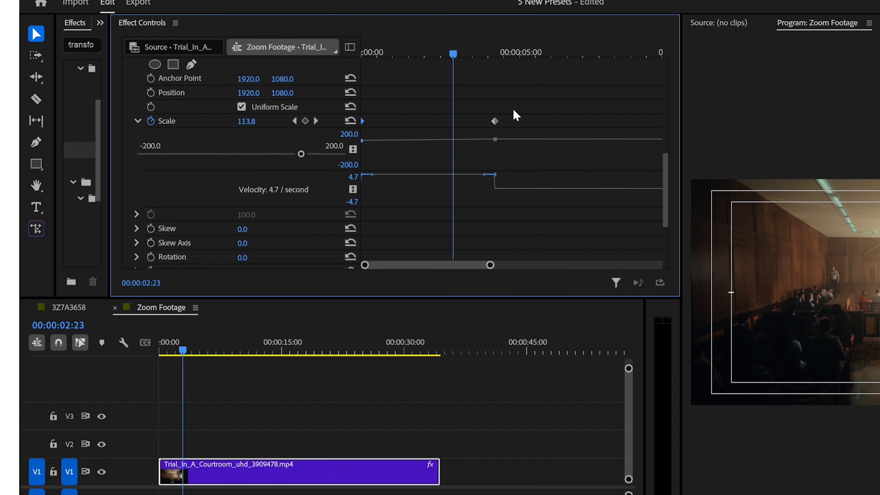
Step: Apply Ease In to the Transform Scale keyframes
left_click_drag(370, 115, 361, 124)
right_click(498, 127)
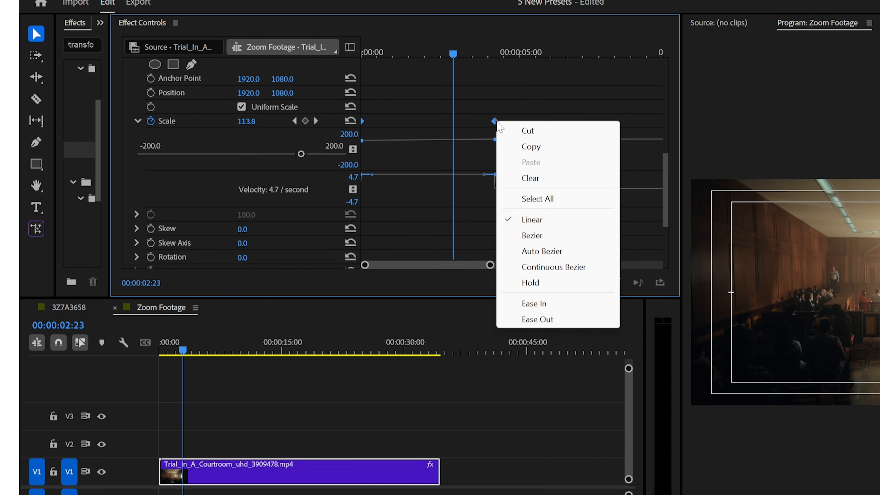
left_click(554, 304)
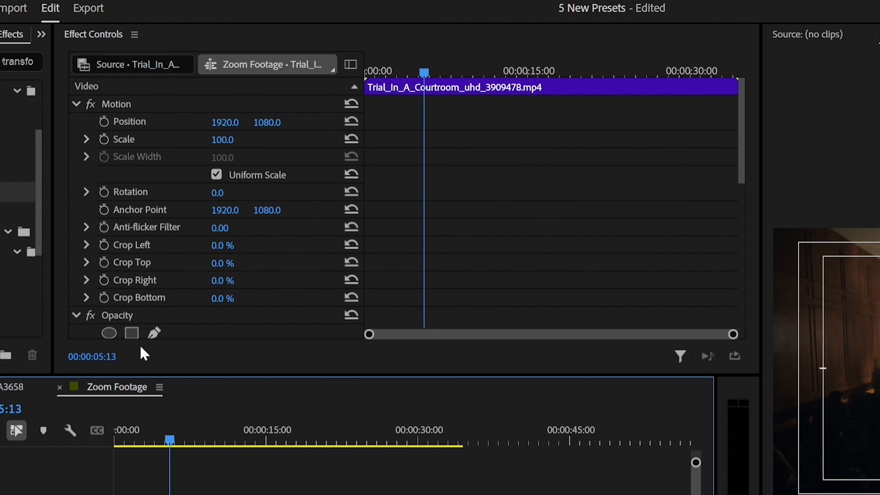
Step: Save the animated Transform effect as a preset named Zoom and search the effects for it
scroll(186, 294, "down", 3)
scroll(195, 293, "down", 3)
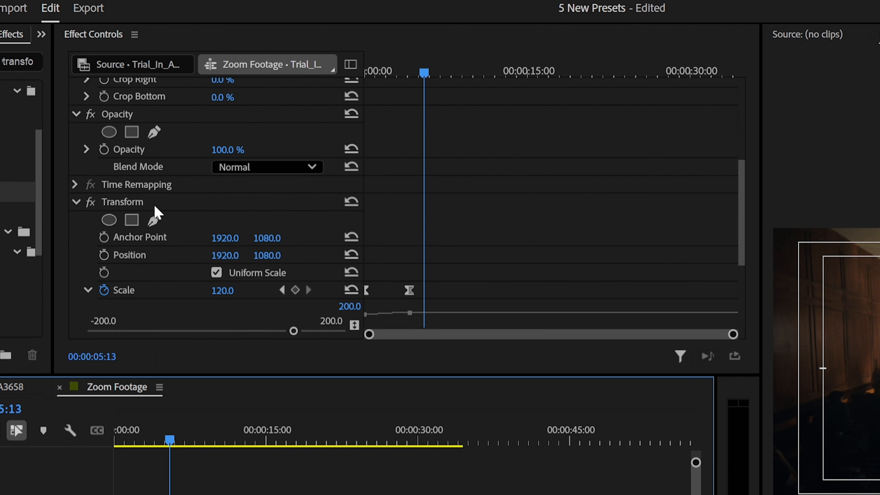
left_click(153, 203)
right_click(150, 202)
left_click(191, 233)
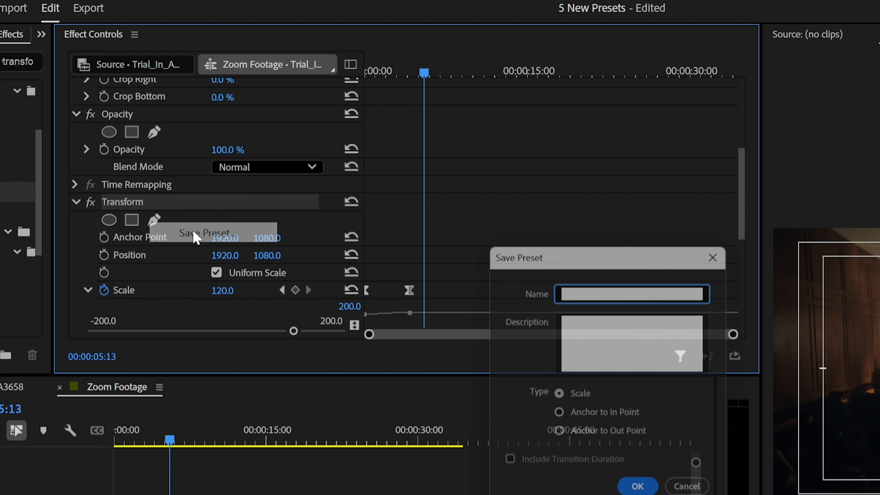
type("Zoom")
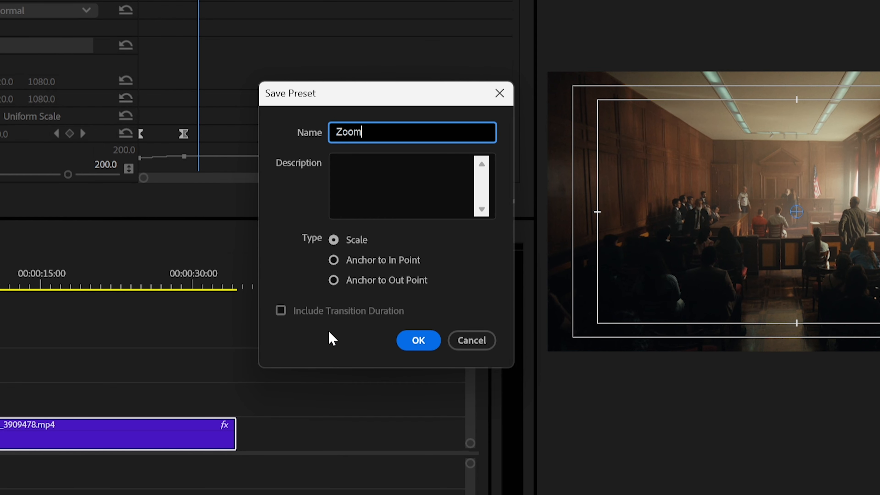
left_click(418, 340)
left_click(235, 93)
type("zoom")
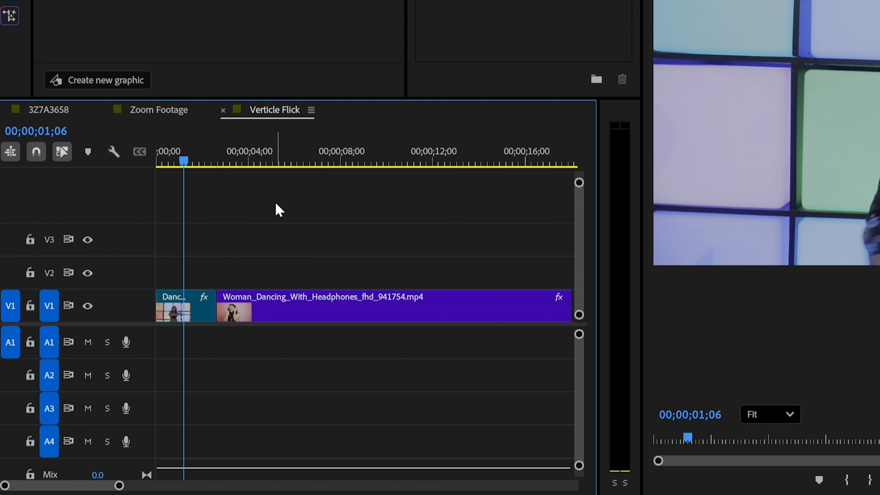
Step: Place an adjustment layer on V2 of the Verticle Flick sequence and trim it to a short span over the cut
left_click(104, 1)
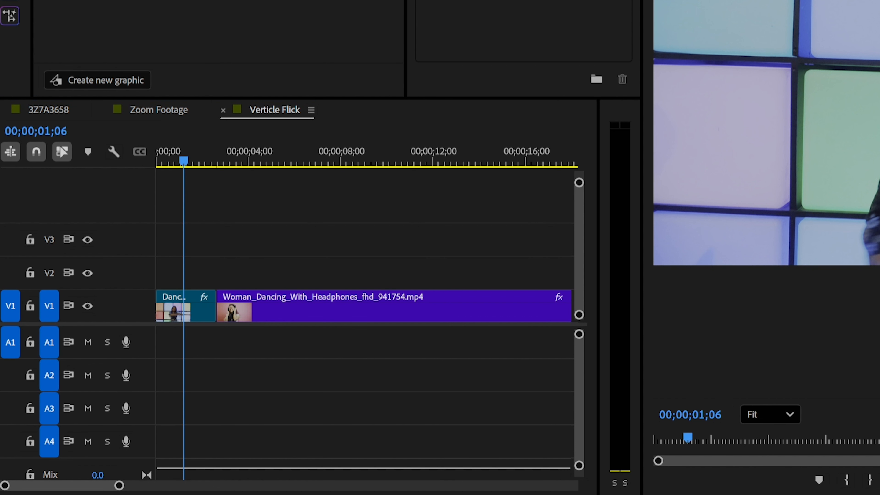
left_click_drag(166, 1, 212, 273)
left_click_drag(296, 274, 231, 265)
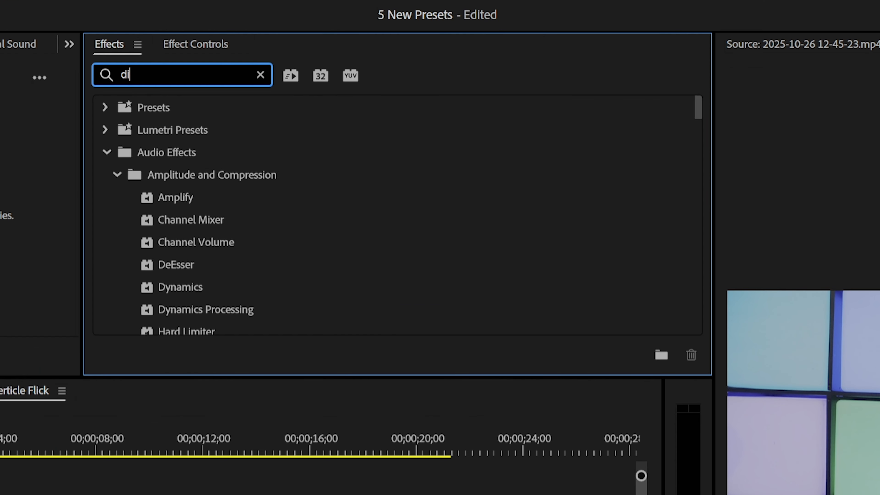
Step: Apply the Directional Blur effect to the adjustment layer and set its Direction to 90°
type("rection")
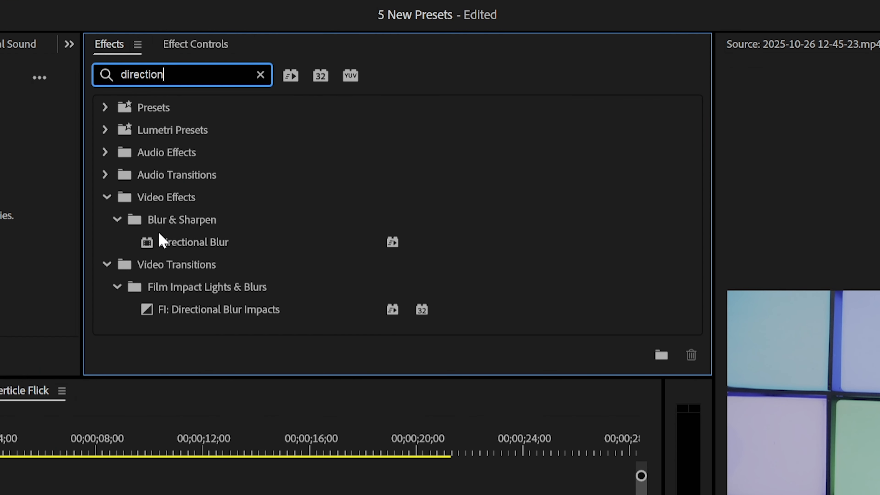
left_click(161, 241)
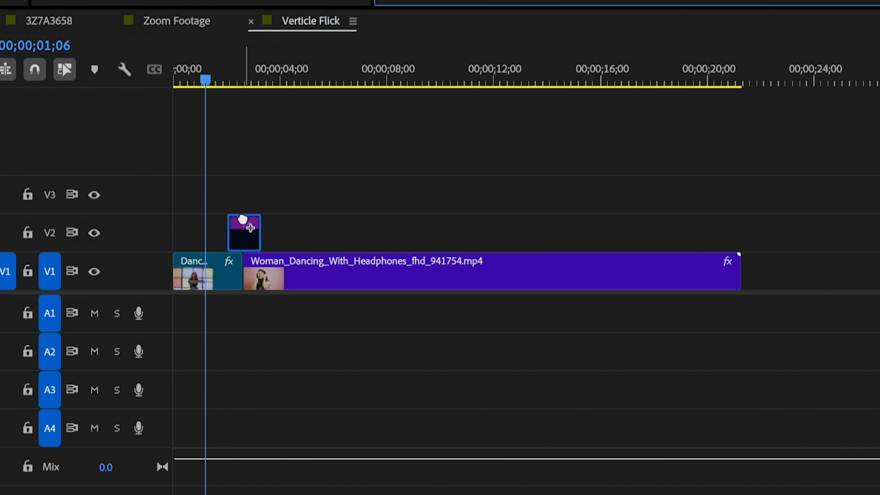
left_click(247, 239)
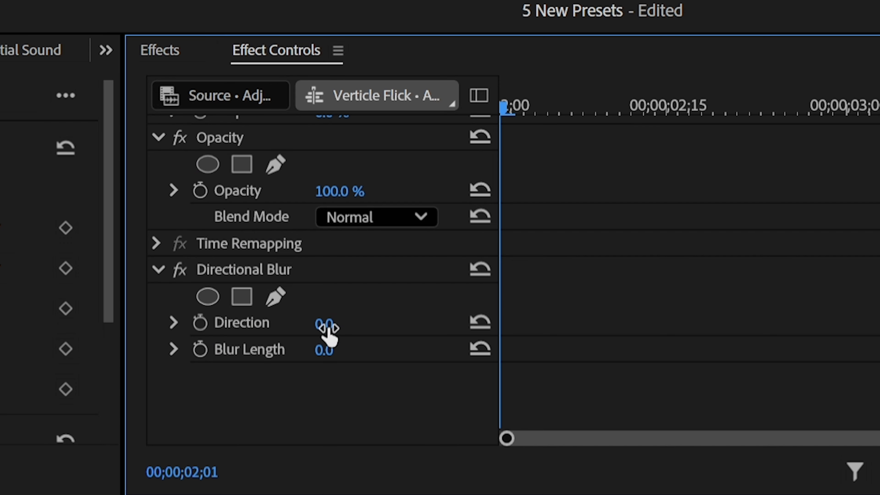
left_click(338, 322)
type("90")
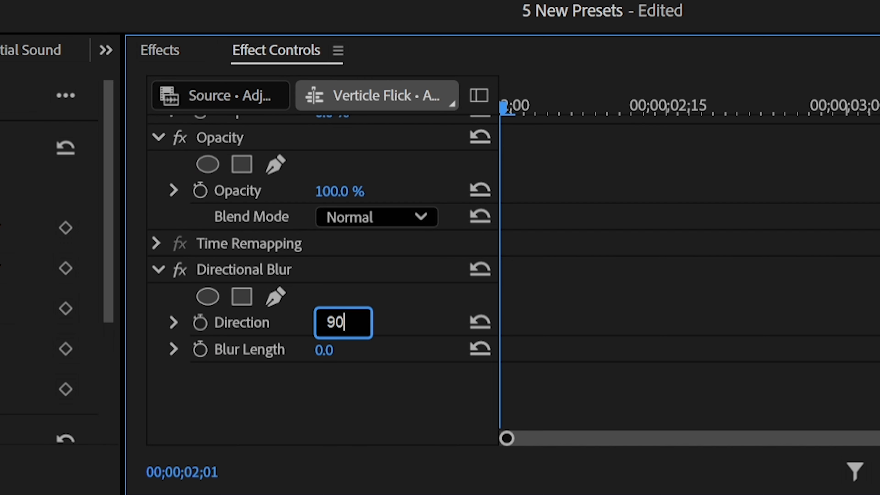
key("Return")
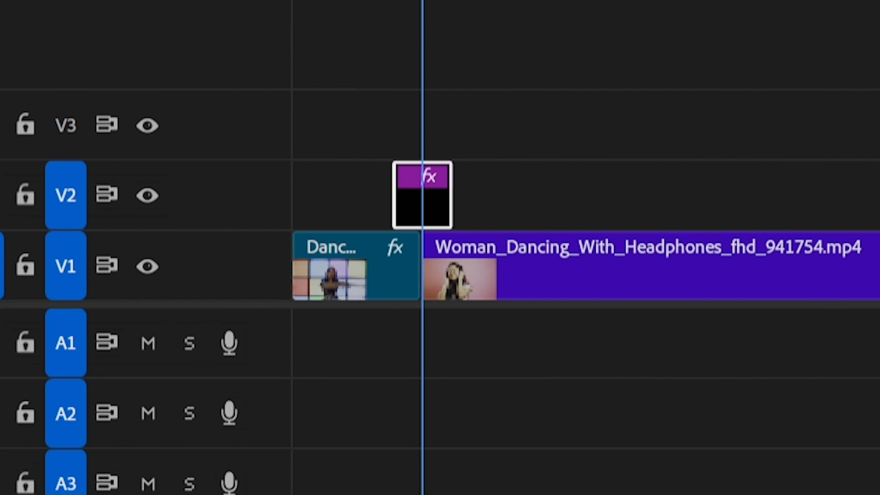
Step: Start keyframing Blur Length at the cut, 00;00;02;19, and add another keyframe of the same value at 00;00;02;14
left_click(103, 332)
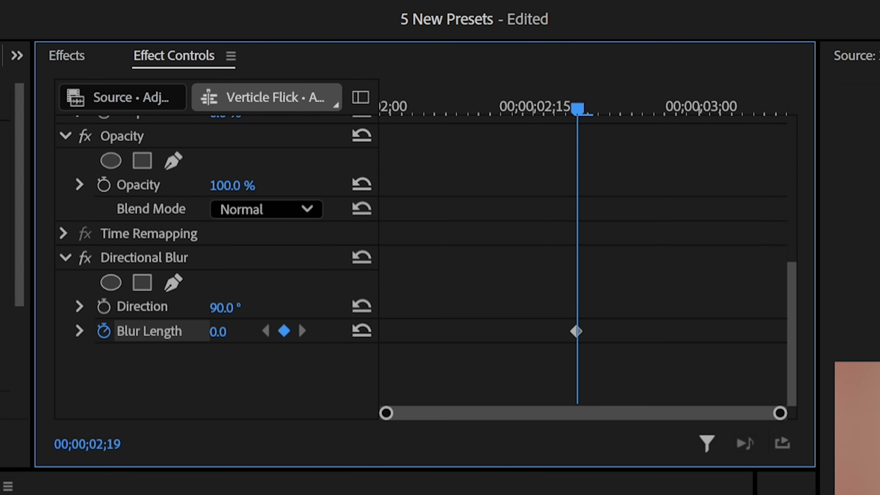
key("Left")
key("Left")
key("Left")
key("Left")
key("Left")
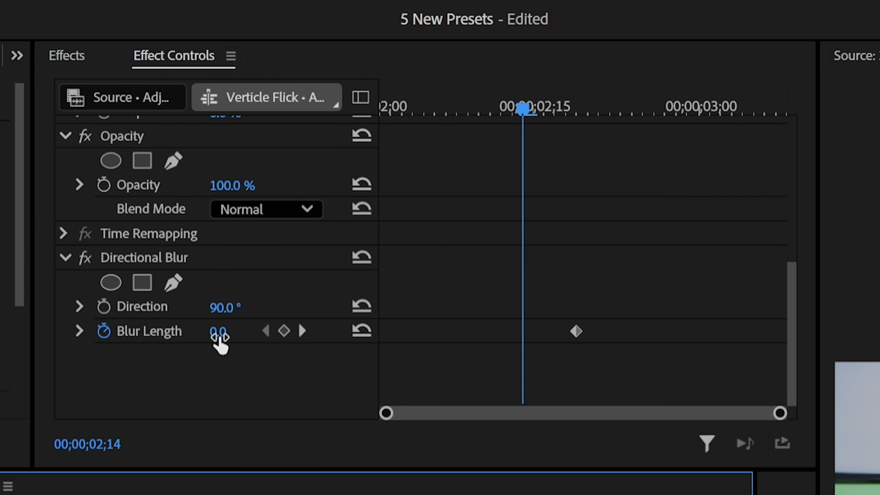
left_click(283, 332)
Step: Set the Blur Length keyframe at 00;00;02;19 to 200
left_click(302, 332)
left_click(218, 331)
type("2")
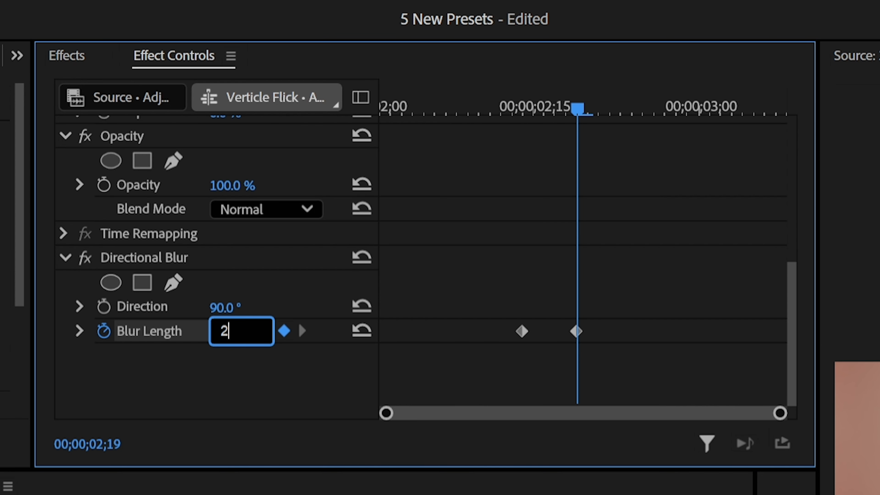
key("Return")
Step: Add a Blur Length keyframe of 0 at 00;00;02;24 and apply easing to all three Blur Length keyframes
key("Right")
key("Right")
key("Right")
key("Right")
key("Left")
key("Left")
key("Left")
key("Right")
key("Right")
key("Right")
key("Right")
left_click(226, 333)
type("0")
key("Return")
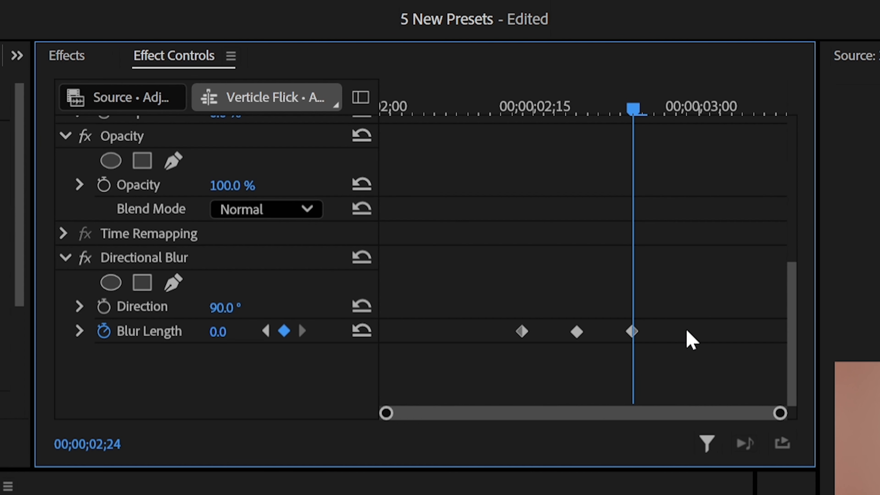
right_click(522, 331)
left_click(399, 340)
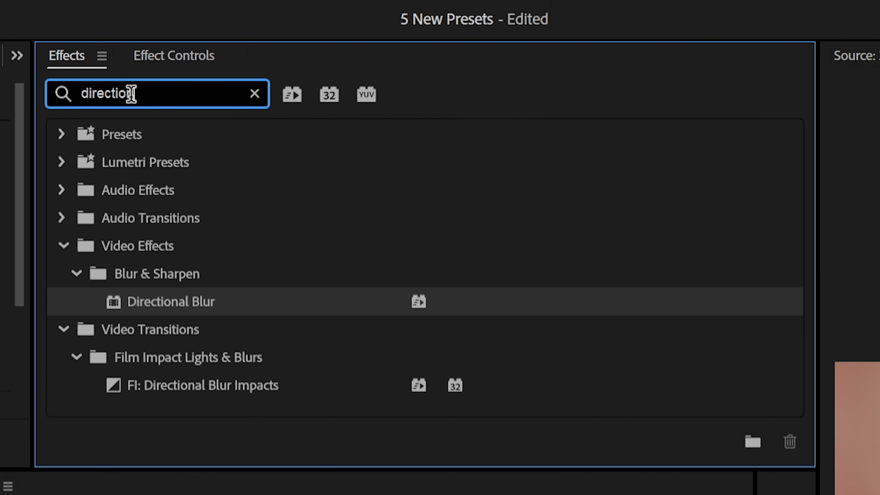
Step: Find the Brightness & Contrast effect and apply it to the adjustment layer
double_click(132, 93)
type("brig")
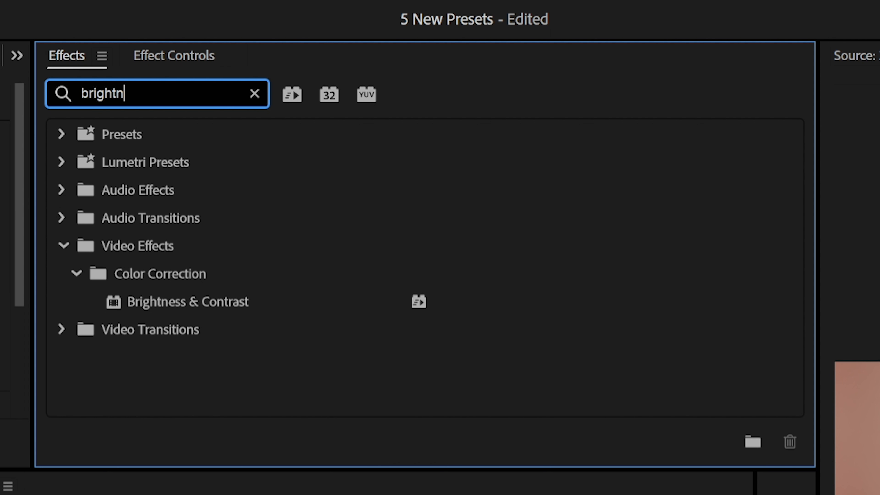
type("htn")
left_click_drag(186, 301, 337, 246)
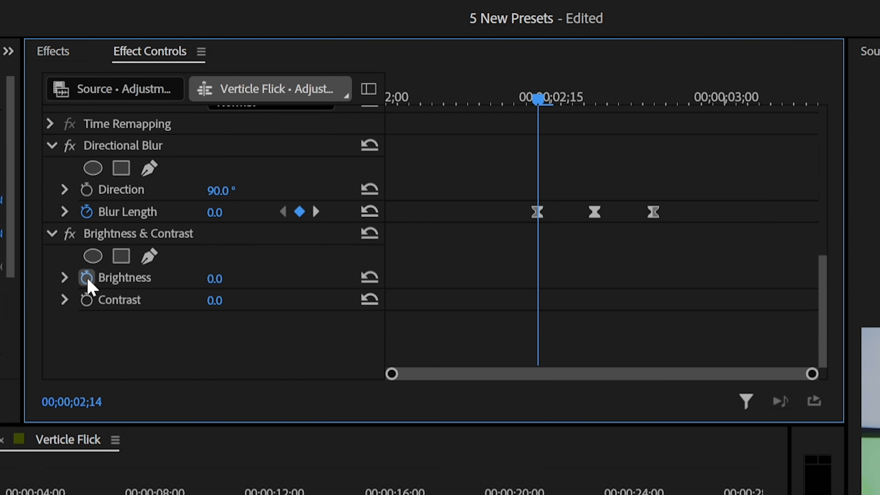
Step: Keyframe Brightness at 0 on 00;00;02;14 and at 70 on 00;00;02;19, in line with the blur keyframes
left_click(86, 277)
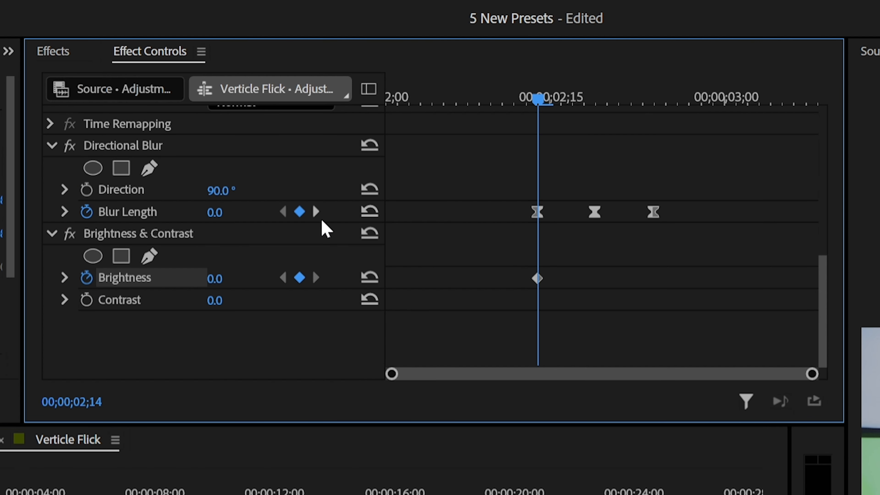
left_click(316, 212)
left_click(236, 272)
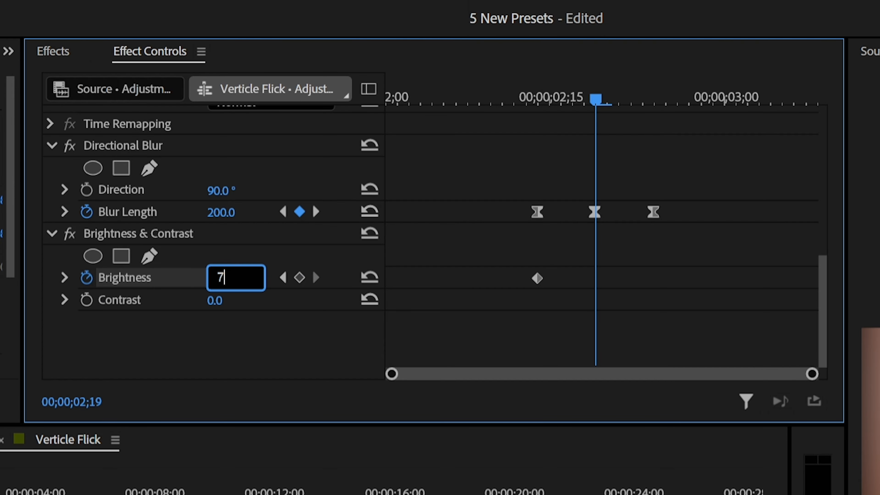
key("Return")
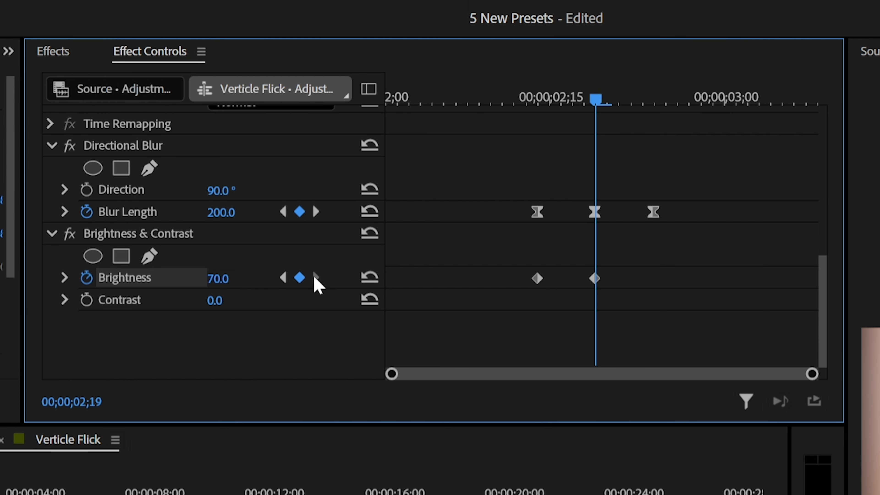
Step: Add a Brightness keyframe of 0 at the last blur keyframe, 00;00;02;24
left_click(317, 212)
left_click(222, 279)
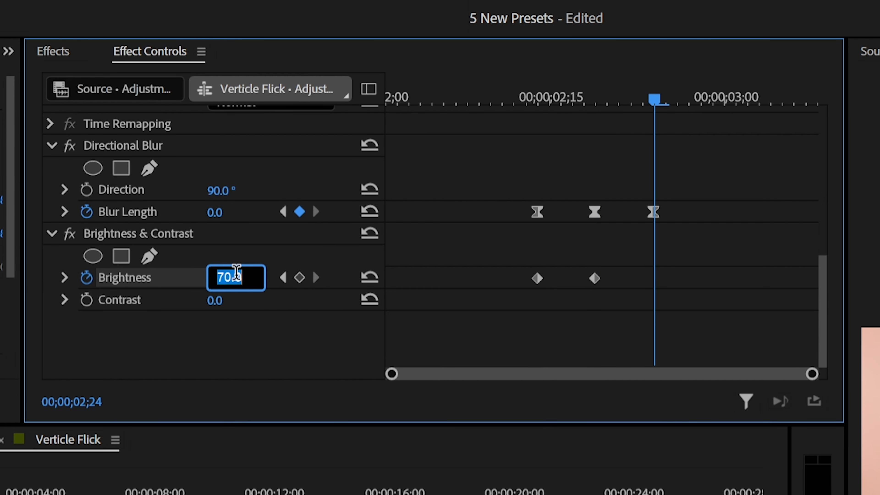
type("0")
key("Return")
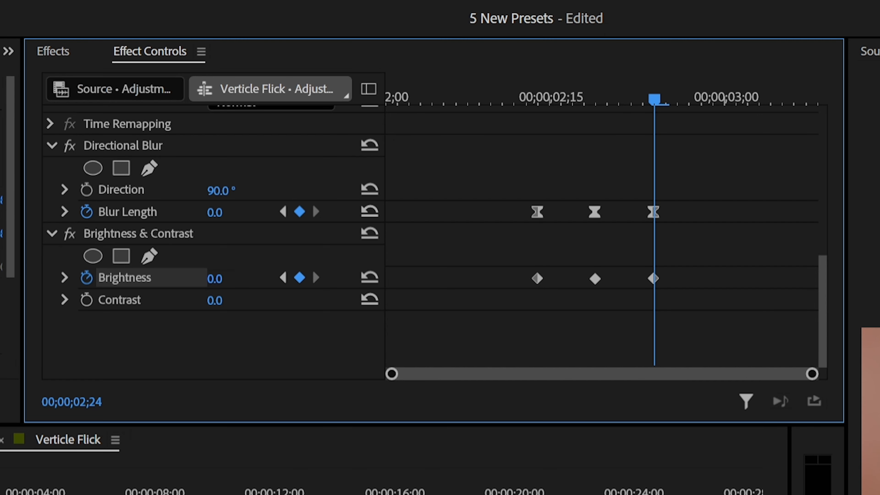
Step: Select all three Brightness keyframes and apply easing to them
left_click_drag(738, 257, 506, 284)
right_click(536, 278)
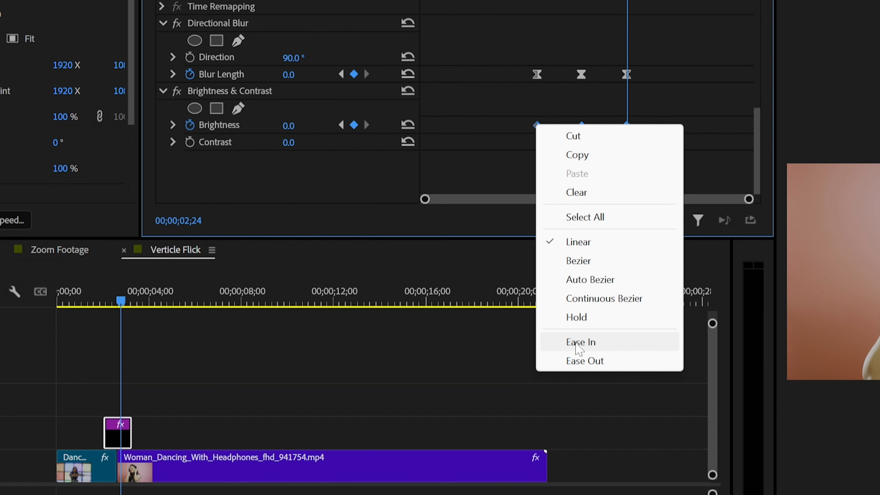
left_click(576, 341)
Step: Apply the Transform effect to the adjustment layer and animate its Position with keyframes
type("t")
type("ransform")
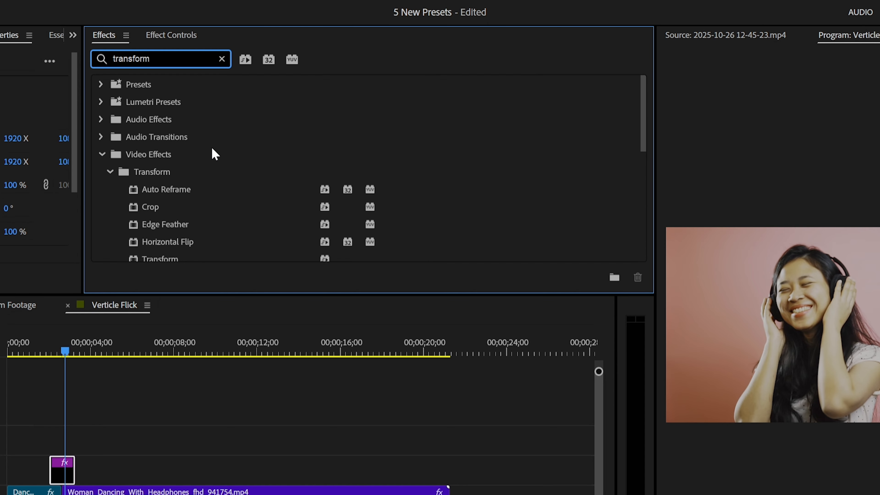
scroll(212, 149, "down", 4)
left_click_drag(172, 129, 65, 469)
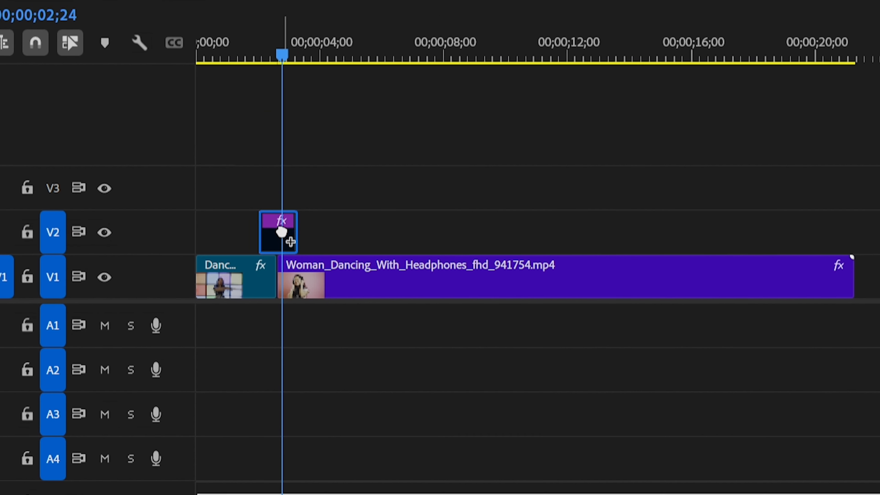
left_click_drag(282, 231, 284, 227)
left_click(355, 205)
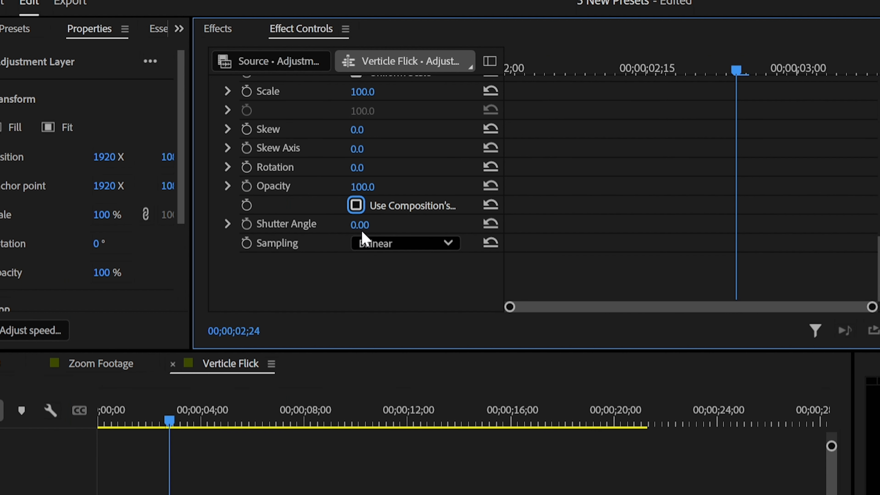
left_click(366, 224)
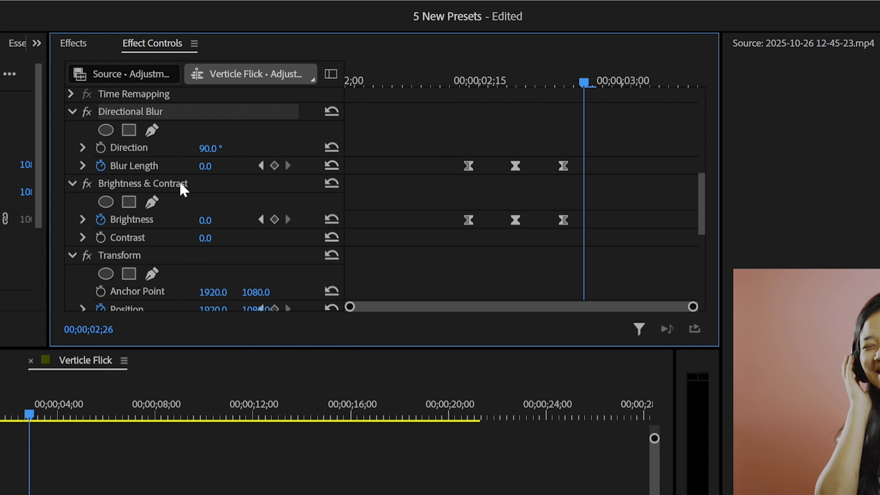
Step: Save Directional Blur, Brightness & Contrast and Transform together as a preset named Verticle Transition, and search the effects for it
left_click(181, 184, "shift")
left_click(177, 255, "shift")
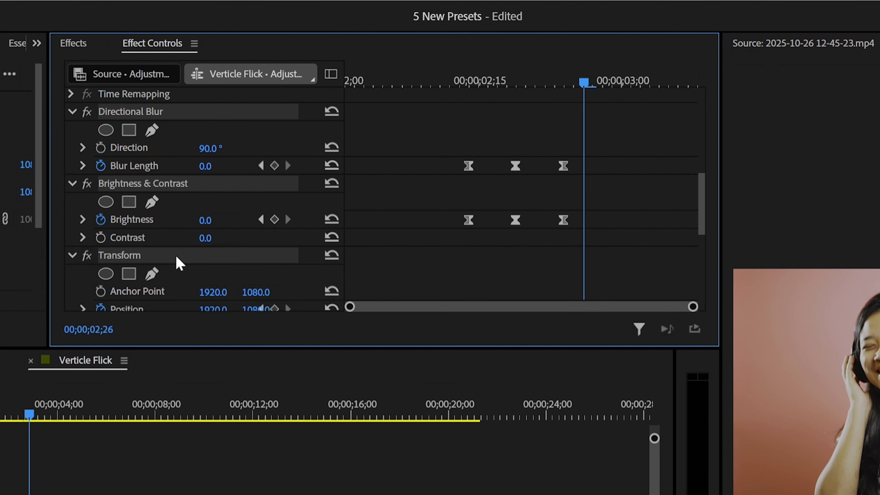
right_click(155, 256)
left_click(203, 287)
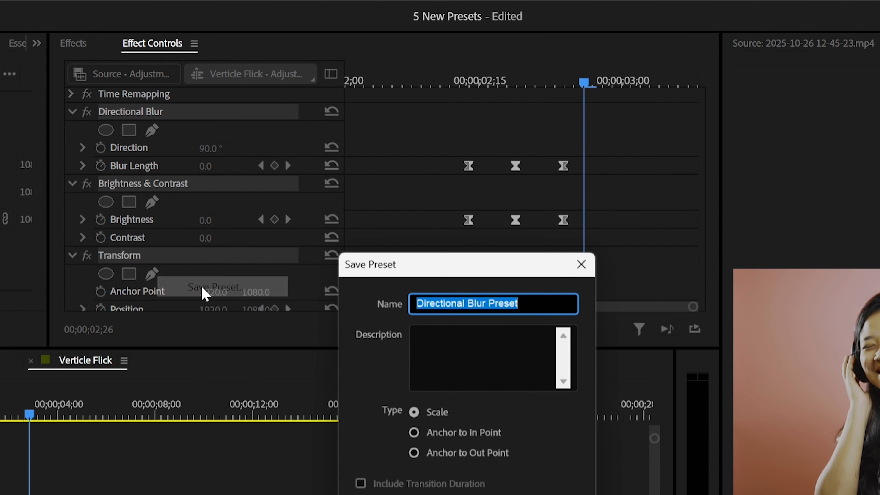
type("Verticle Transition")
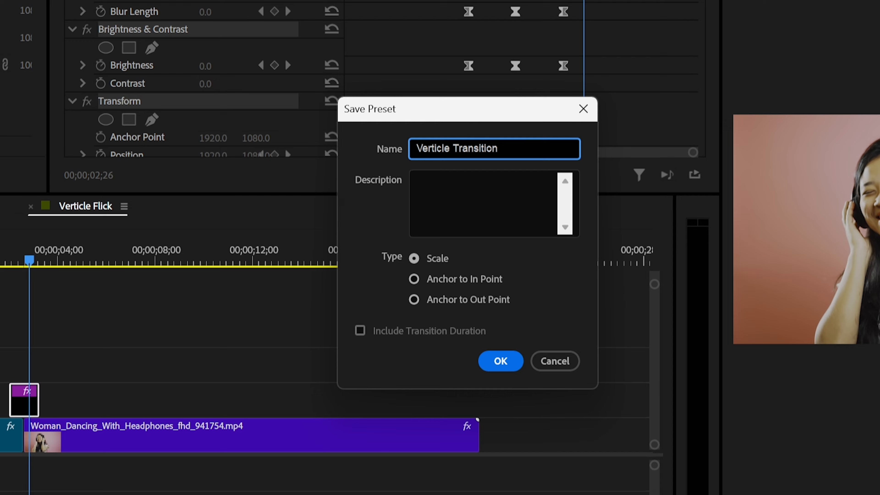
key("Return")
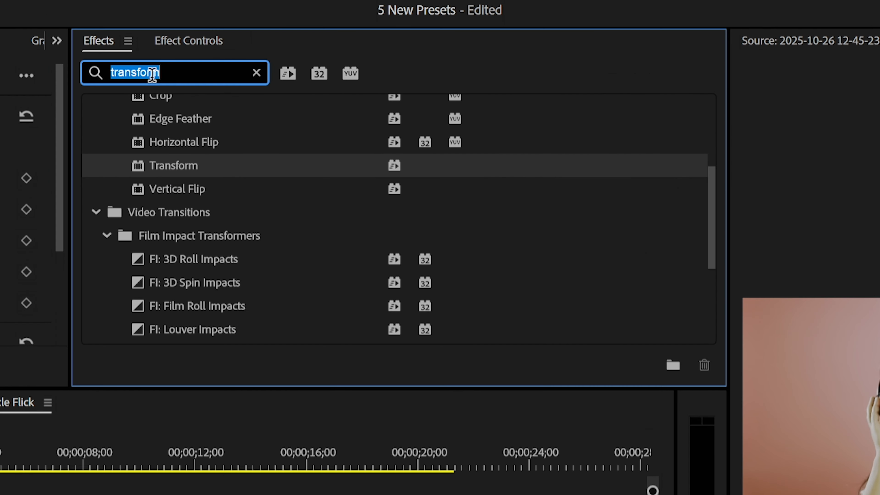
type("verti")
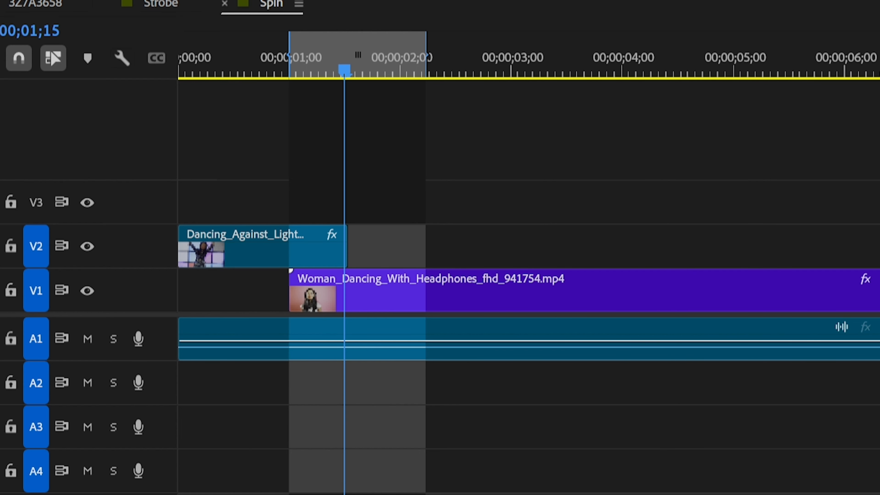
Step: Apply Transform to the first dancing clip and keyframe its Position from 960, 540 at 00;00;01;11 to -1082, 540 at the clip's end
type("transform")
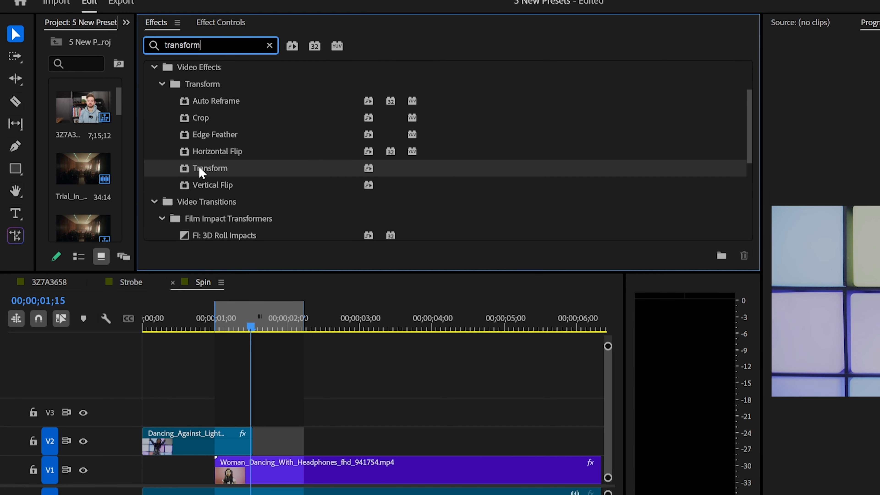
left_click_drag(201, 171, 239, 422)
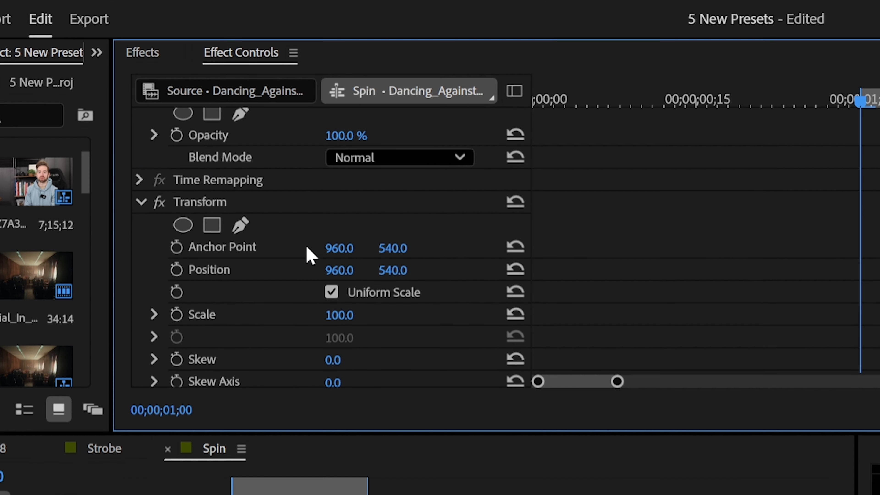
scroll(309, 254, "down", 8)
left_click(335, 278)
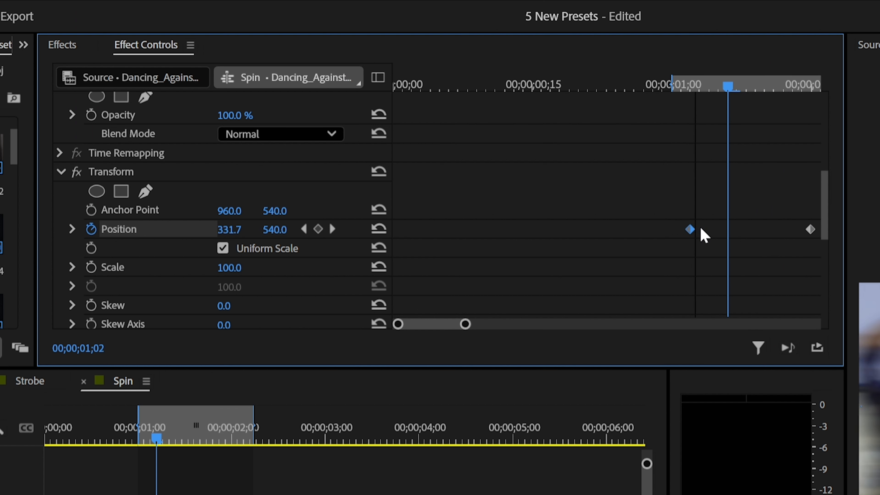
left_click_drag(701, 234, 775, 239)
key("space")
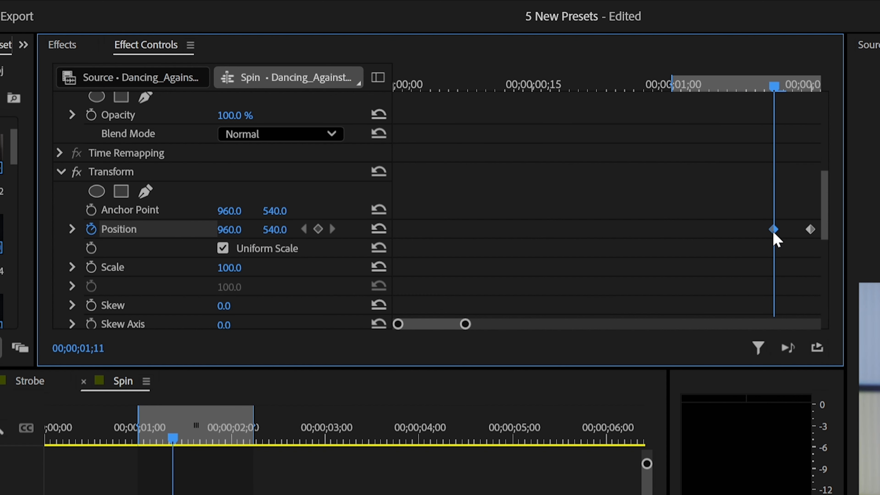
key("space")
Step: Select both Position keyframes of the dancing clip and apply easing to them through keyframe interpolation
left_click_drag(725, 184, 842, 276)
right_click(794, 249)
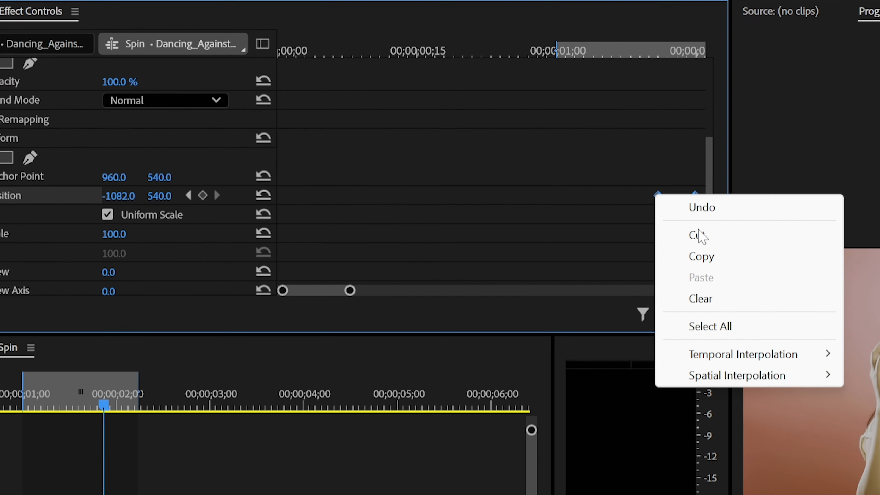
mouse_move(879, 385)
left_click(879, 494)
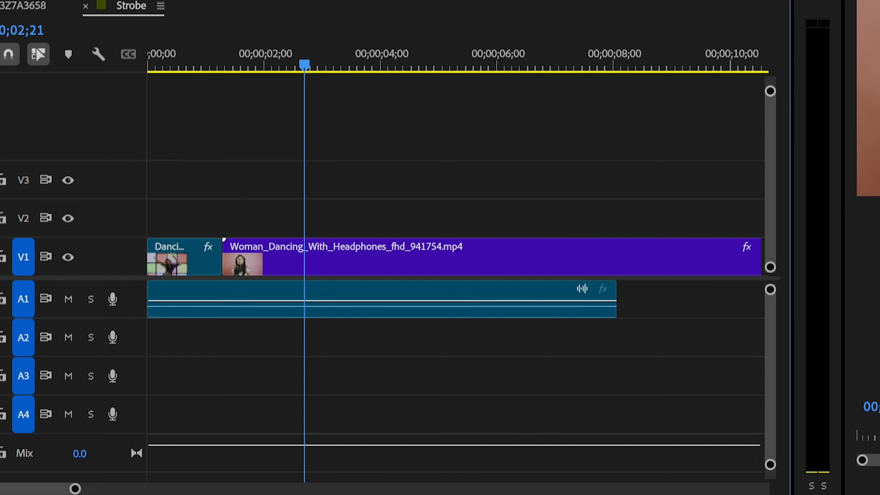
Step: Place a short adjustment layer on V2 over the cut in the Strobe sequence and apply Brightness & Contrast to it
left_click_drag(318, 142, 192, 221)
left_click_drag(467, 216, 205, 212)
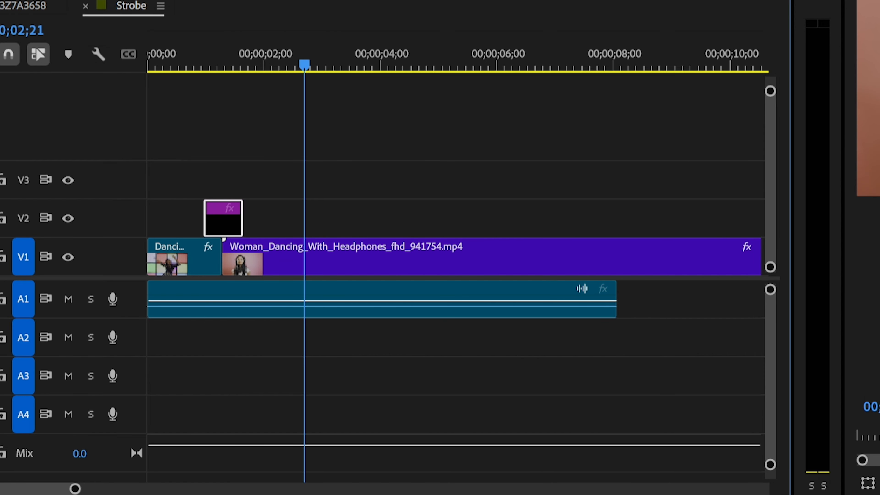
left_click(253, 85)
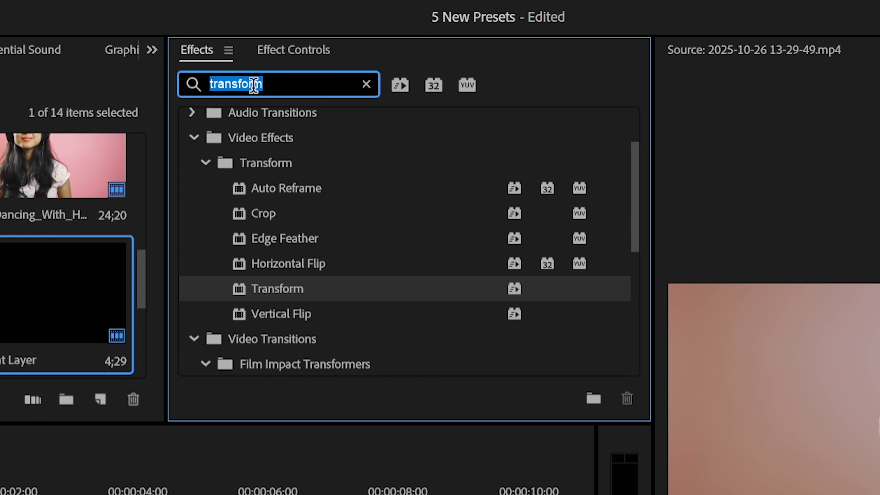
type("brightness")
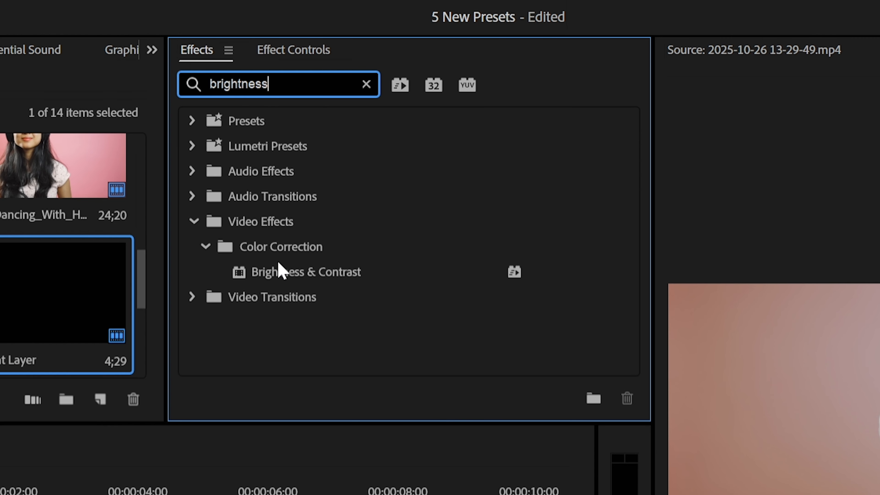
left_click_drag(281, 272, 298, 196)
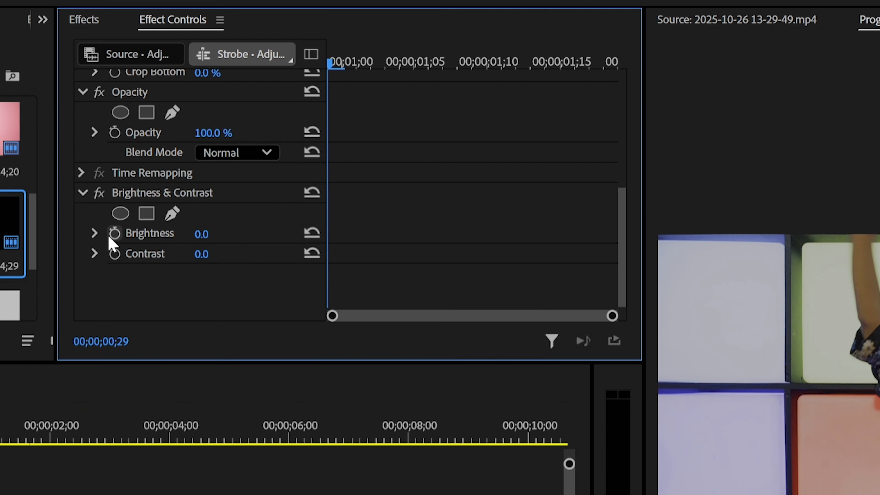
Step: Keyframe the adjustment layer's Brightness at 0 at 00;00;00;29, 80 at 00;00;01;09 and 0 at 00;00;01;18
left_click(114, 234)
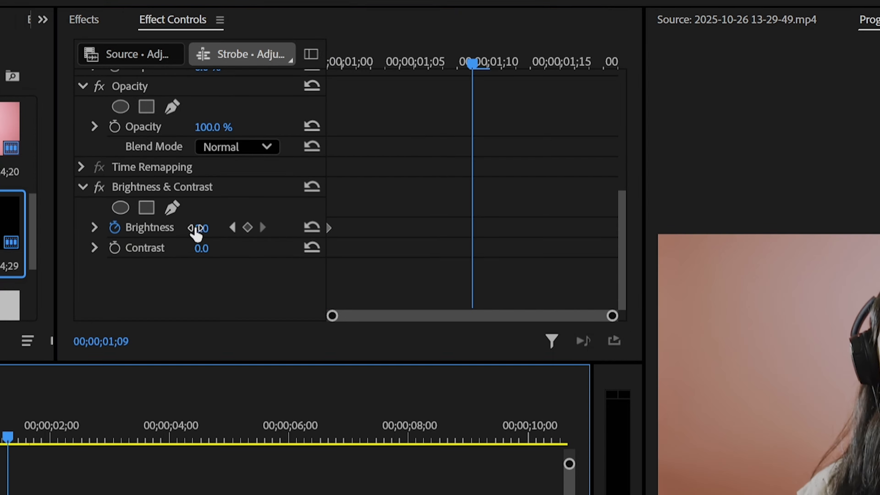
left_click(220, 227)
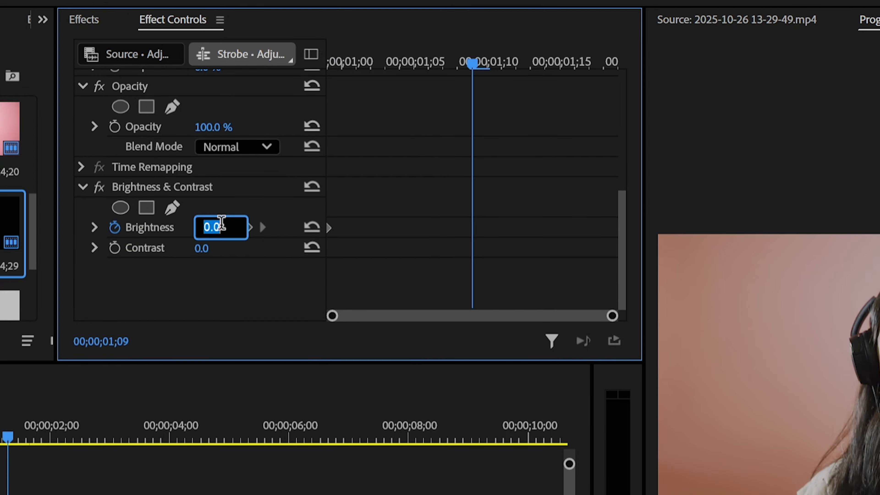
type("80")
left_click(244, 445)
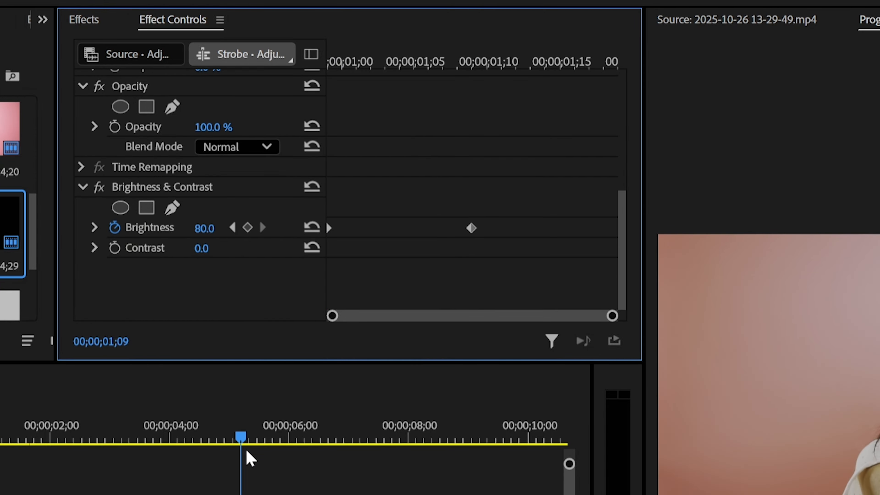
left_click_drag(475, 66, 604, 71)
left_click_drag(213, 231, 210, 231)
left_click(209, 229)
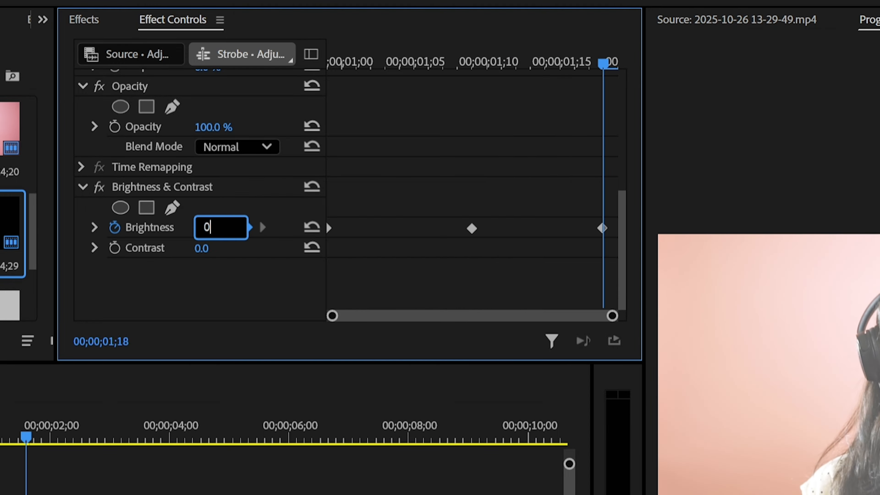
type("0")
key("Return")
Step: Select the strobe adjustment layer's three Brightness keyframes and ease them
left_click_drag(610, 271, 177, 213)
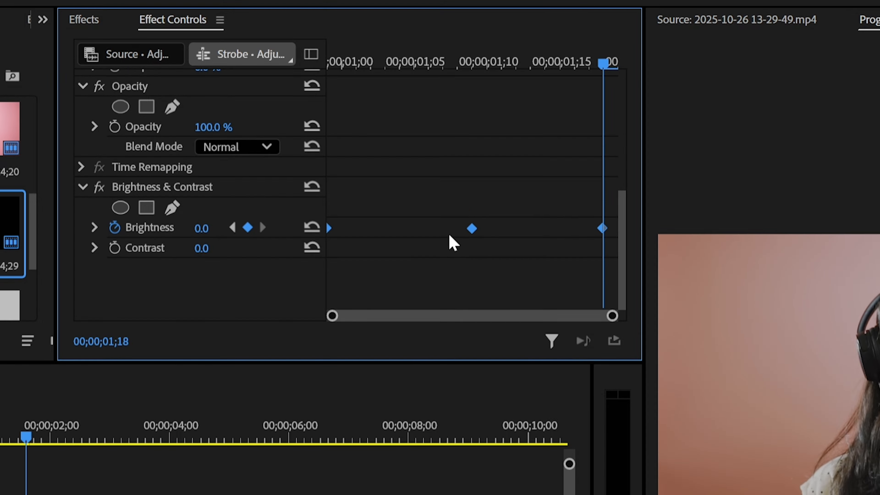
right_click(472, 235)
left_click(534, 483)
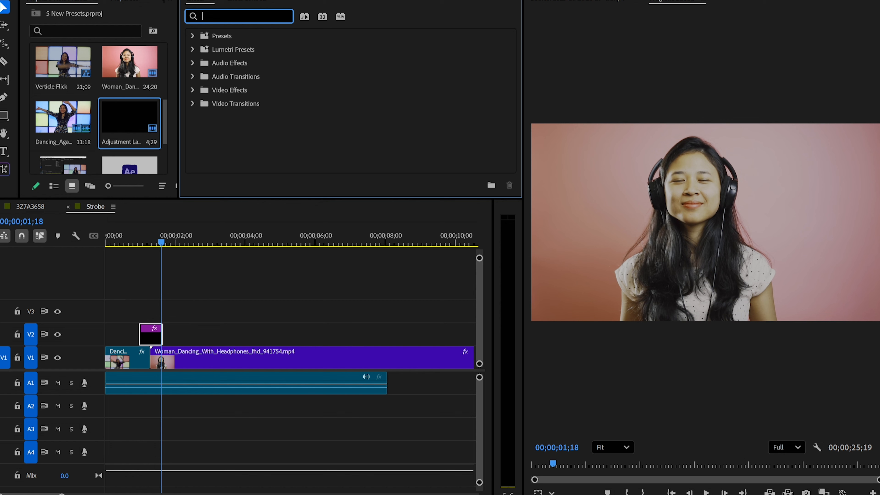
Step: Apply Gaussian Blur to the adjustment layer and keyframe Blurriness at 0, 30 and 0 on the three Brightness keyframe times
type("gau")
left_click_drag(250, 117, 189, 240)
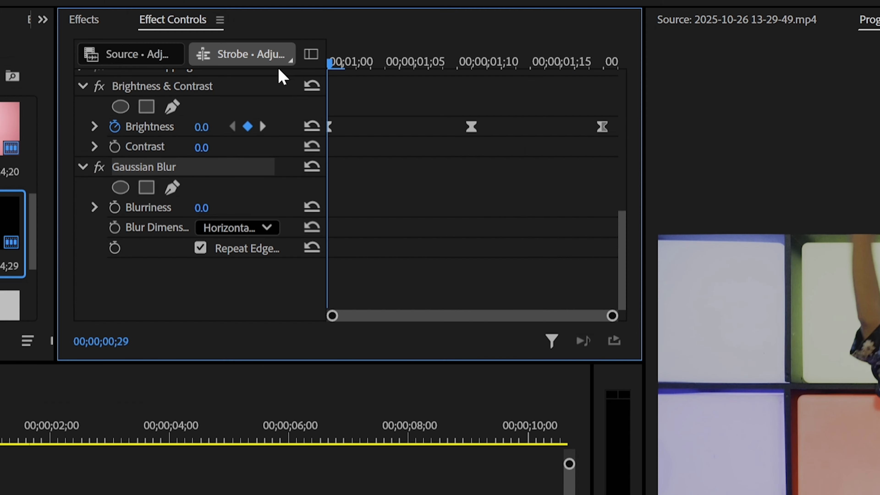
left_click(114, 208)
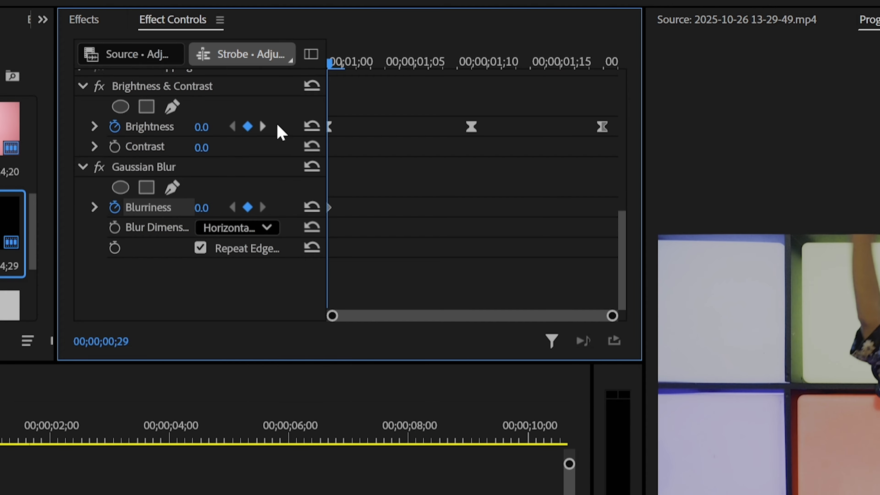
left_click(263, 127)
left_click(202, 207)
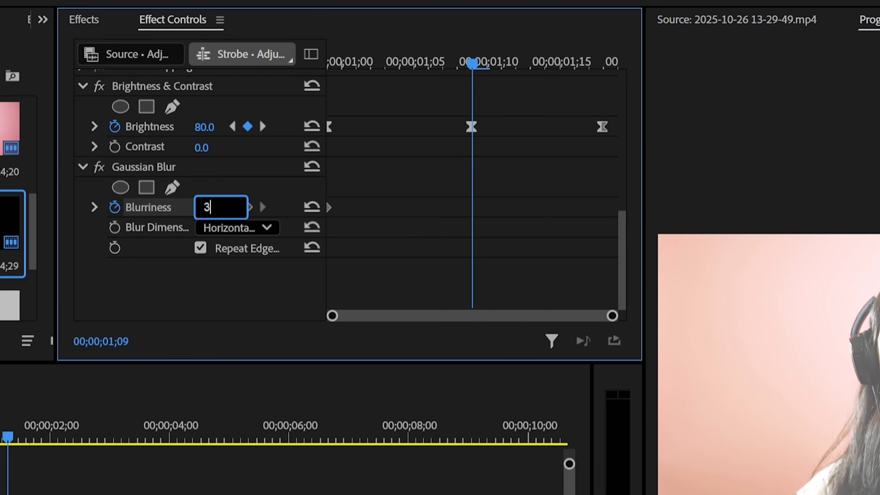
key("Return")
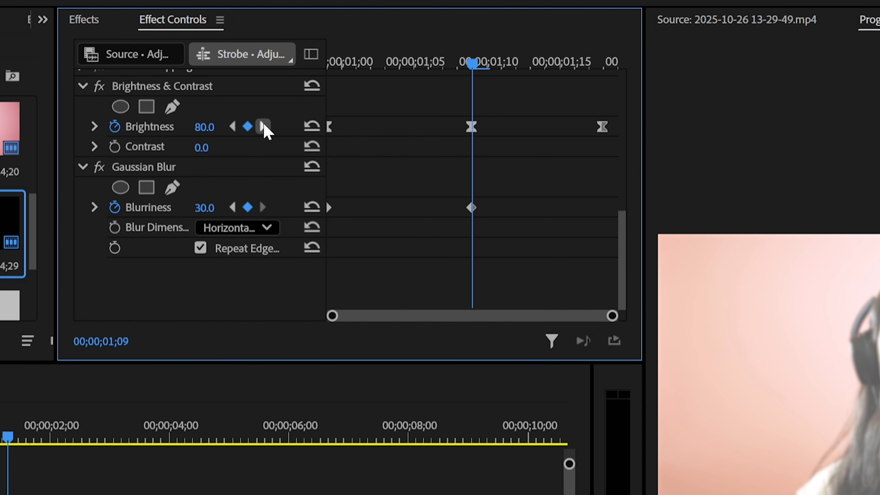
left_click(264, 127)
left_click(221, 205)
type("0")
key("Return")
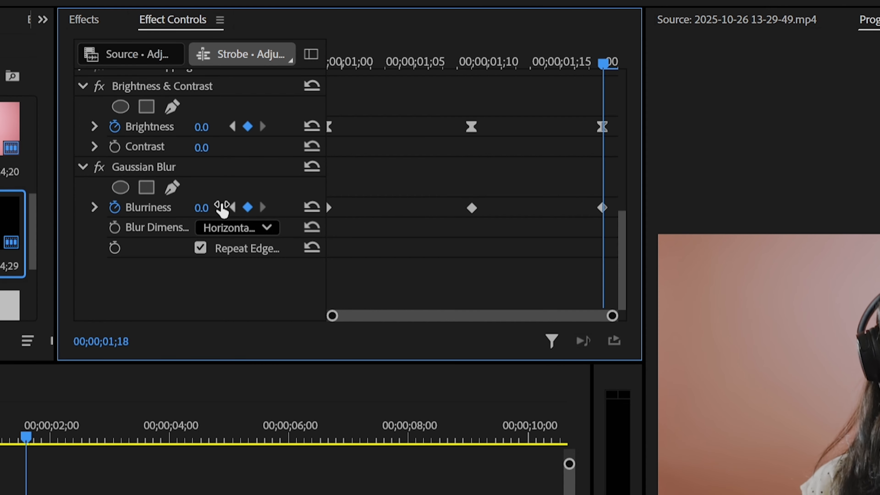
Step: Select all three Blurriness keyframes and apply easing to them
left_click_drag(605, 199, 324, 216)
right_click(472, 208)
left_click(527, 468)
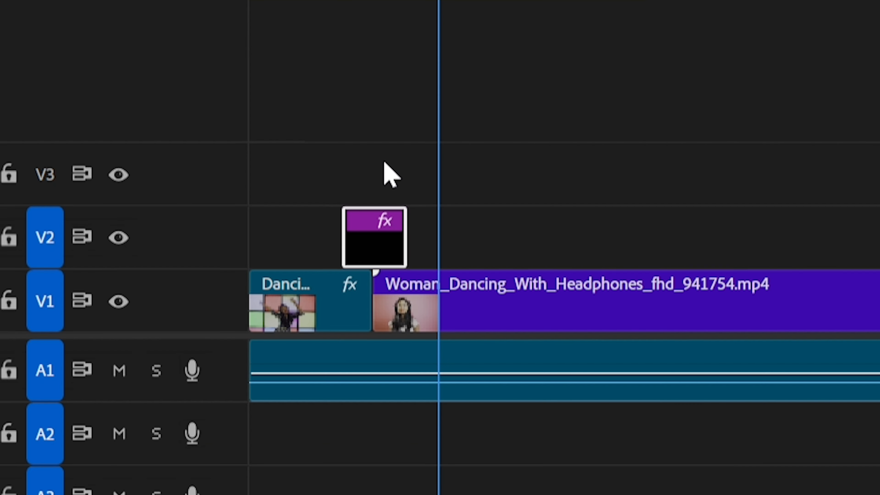
left_click(379, 192)
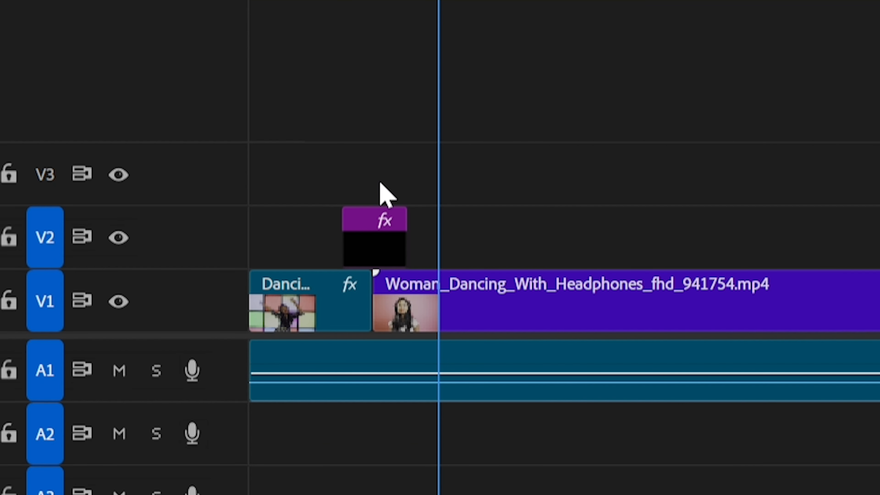
Step: Duplicate the adjustment layer onto V3 and trim both ends so the copy sits as a shorter layer around the cut
left_click(372, 248)
left_click_drag(366, 237, 369, 181)
left_click(367, 5)
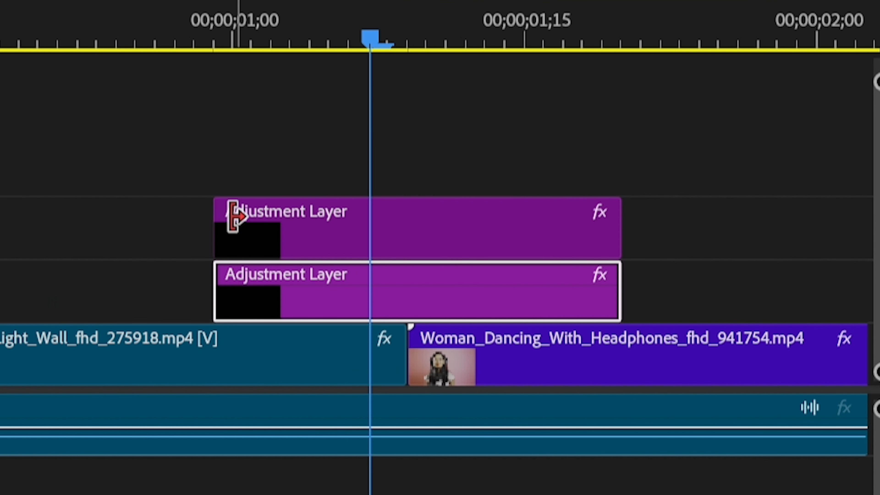
left_click_drag(228, 211, 312, 213)
left_click_drag(633, 222, 471, 220)
Step: Set the V3 adjustment layer's Brightness to 40 at 00;00;01;09 and start editing its Blurriness value
left_click(223, 158)
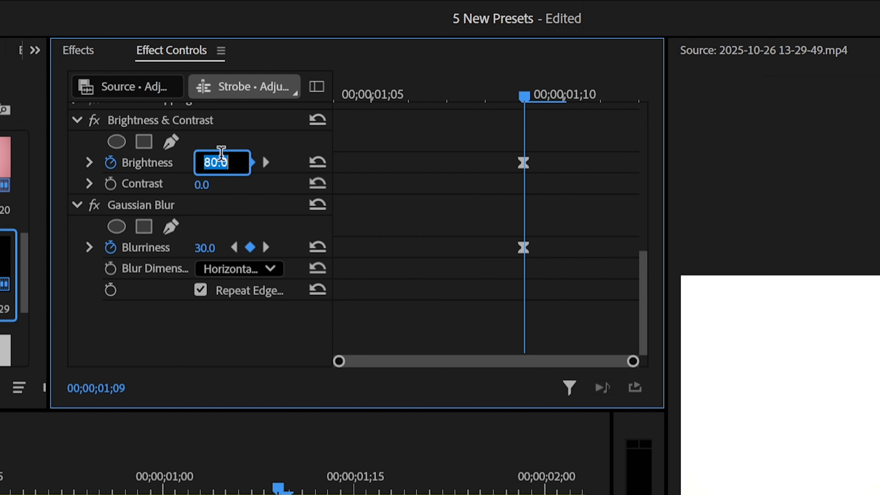
type("40")
key("Return")
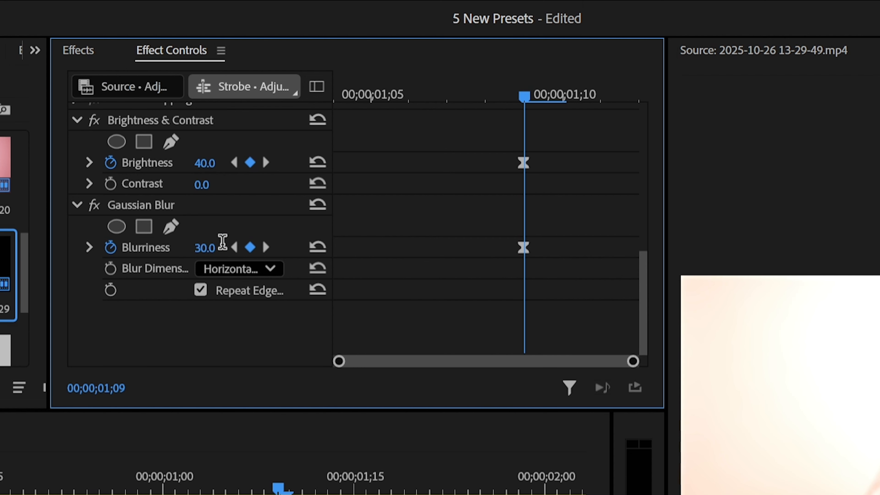
left_click(222, 244)
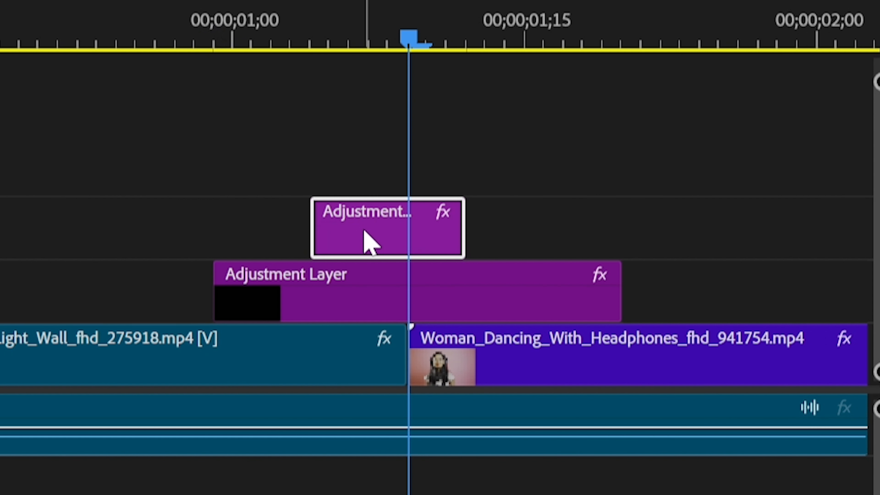
left_click_drag(364, 231, 386, 233)
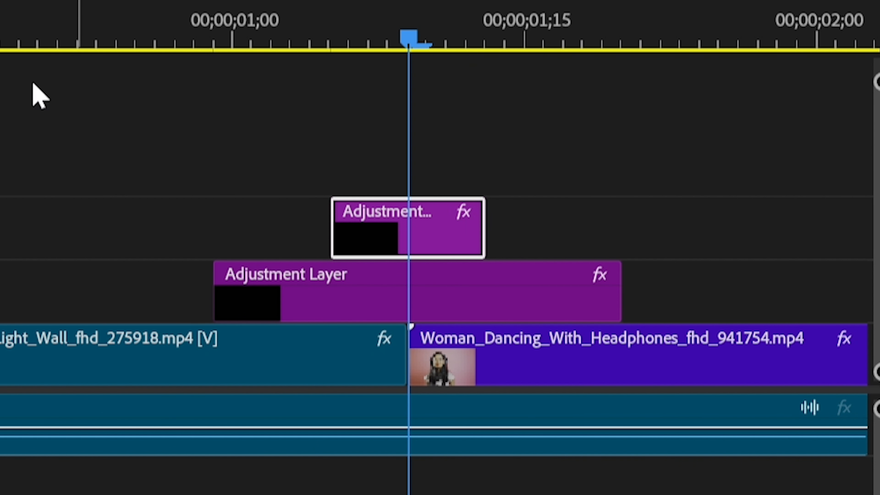
Step: Find the Transform effect and apply it to the longer adjustment layer on V2
left_click(225, 34)
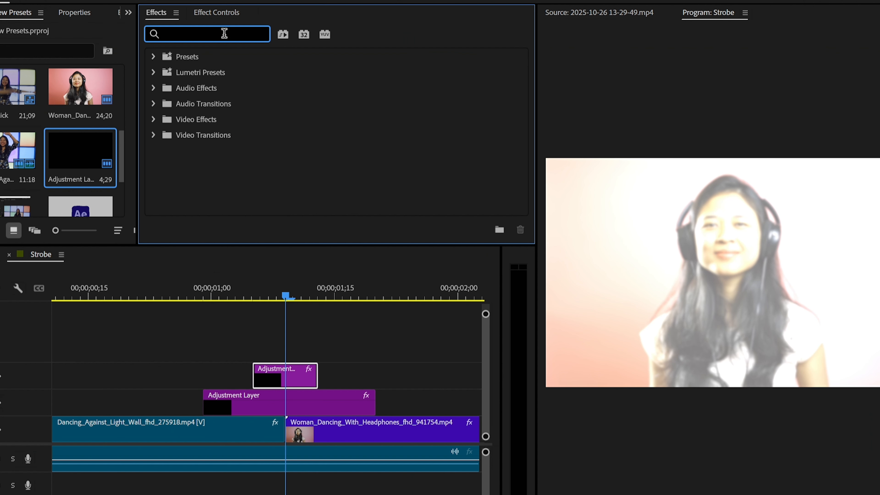
type("transform")
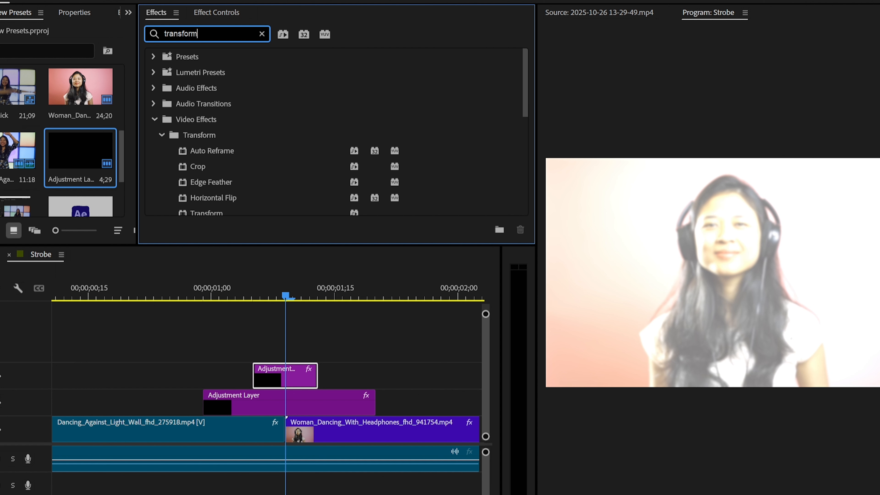
scroll(237, 101, "down", 4)
left_click_drag(212, 73, 275, 399)
left_click_drag(274, 399, 278, 399)
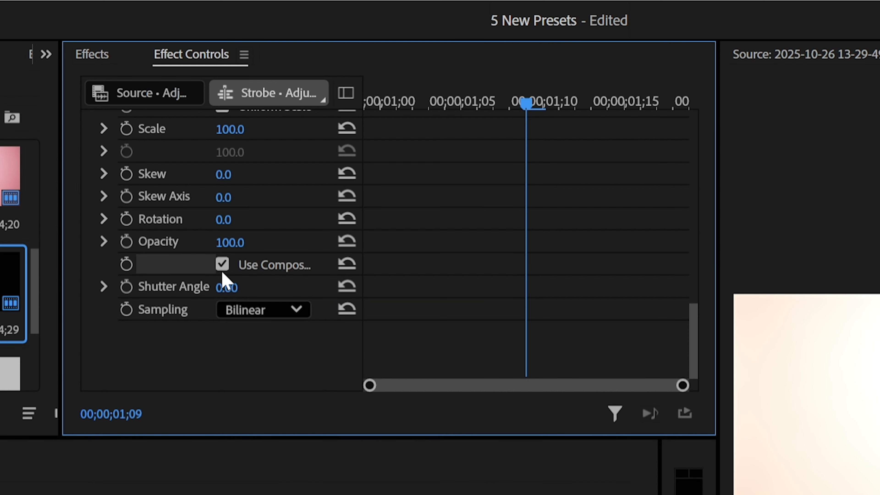
Step: Turn off the Transform effect's use of the composition's shutter angle and set Shutter Angle to 180
left_click(235, 142)
left_click(250, 151)
type("180")
key("Return")
Step: Keyframe the Transform effect's Scale at 100 at 00;00;00;29 and 110 at 00;00;01;09
scroll(239, 284, "up", 3)
left_click(126, 219)
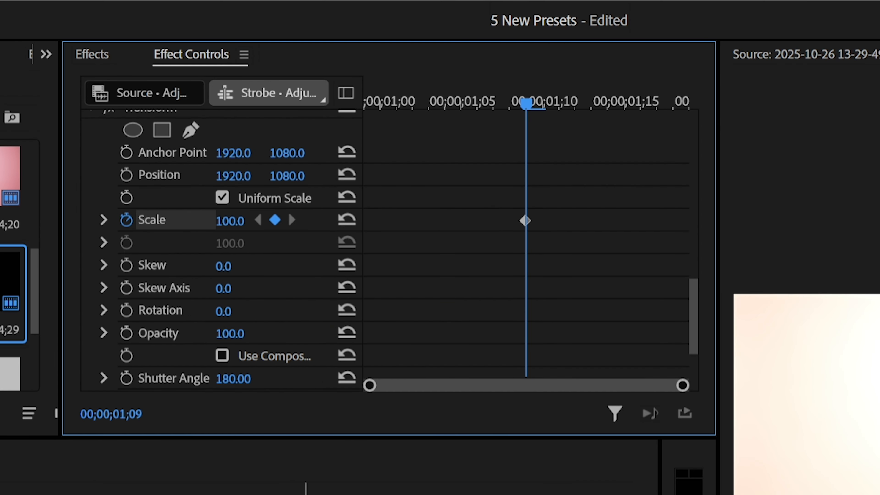
key("Up")
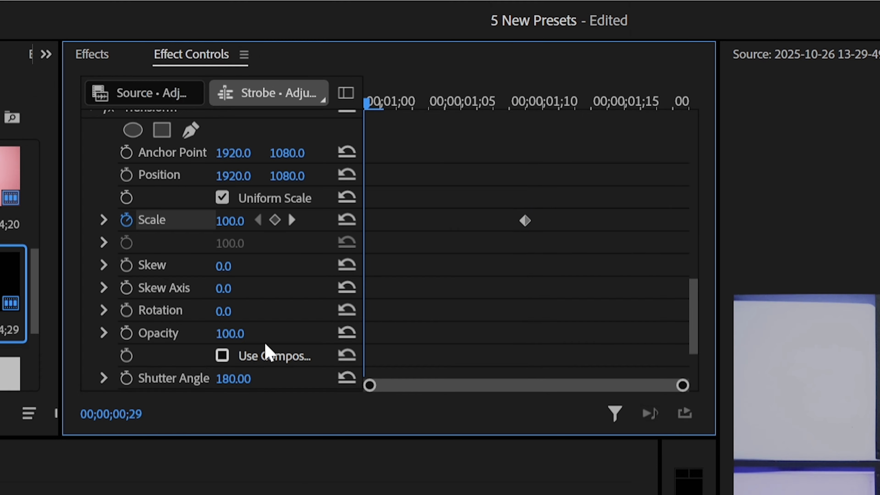
left_click(276, 221)
left_click(291, 220)
left_click(230, 221)
type("110")
key("Return")
Step: Add a Scale keyframe of 100 at 00;00;01;18 and apply easing to all three Scale keyframes
scroll(420, 284, "up", 3)
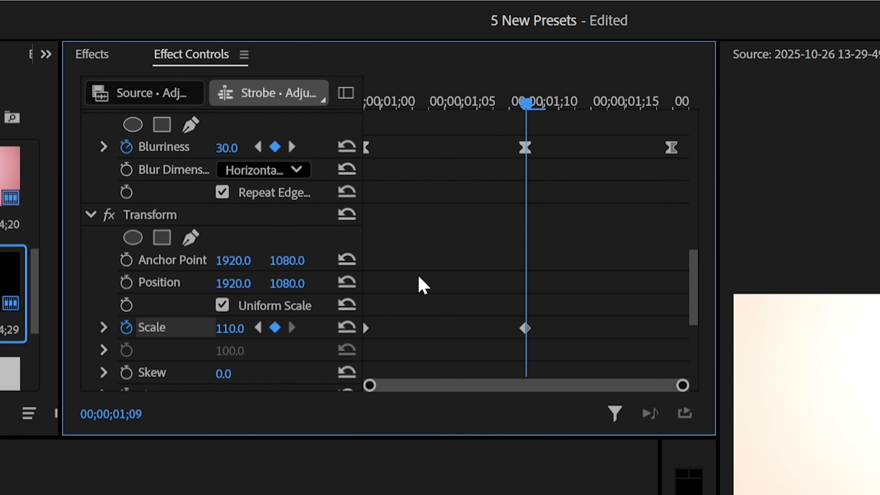
left_click(291, 146)
left_click(229, 328)
type("1")
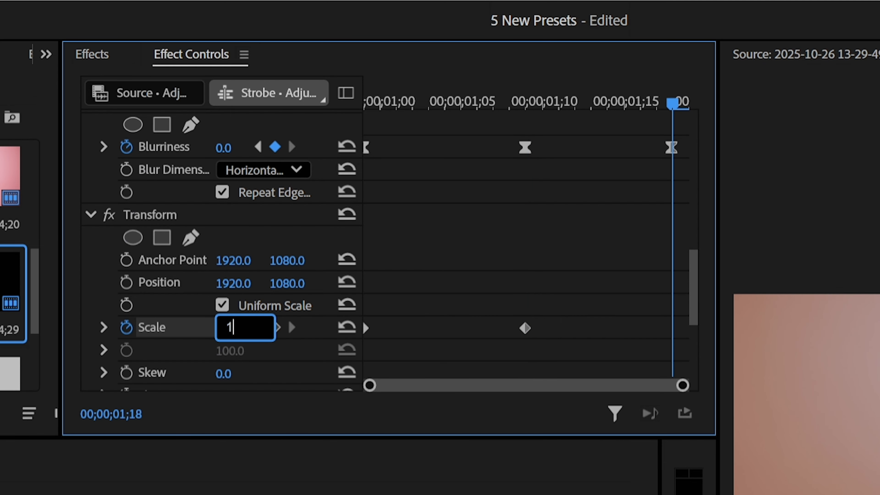
key("Return")
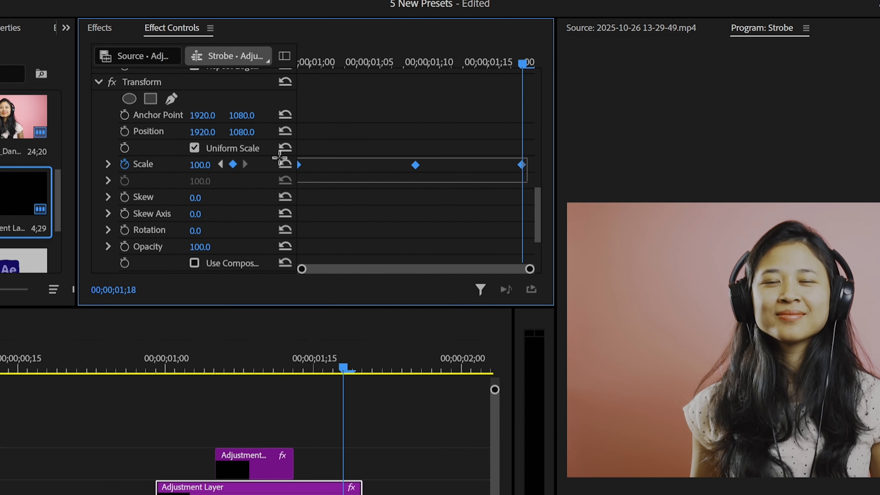
right_click(415, 166)
left_click(507, 396)
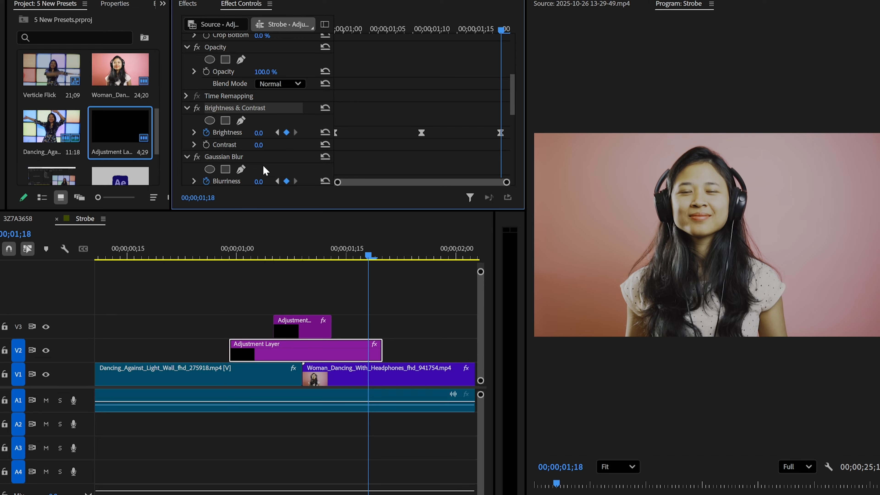
Step: Save Brightness & Contrast, Gaussian Blur and Transform together as one preset and enter its name
scroll(256, 157, "down", 4)
left_click(240, 114, "ctrl")
right_click(243, 112)
left_click(288, 133)
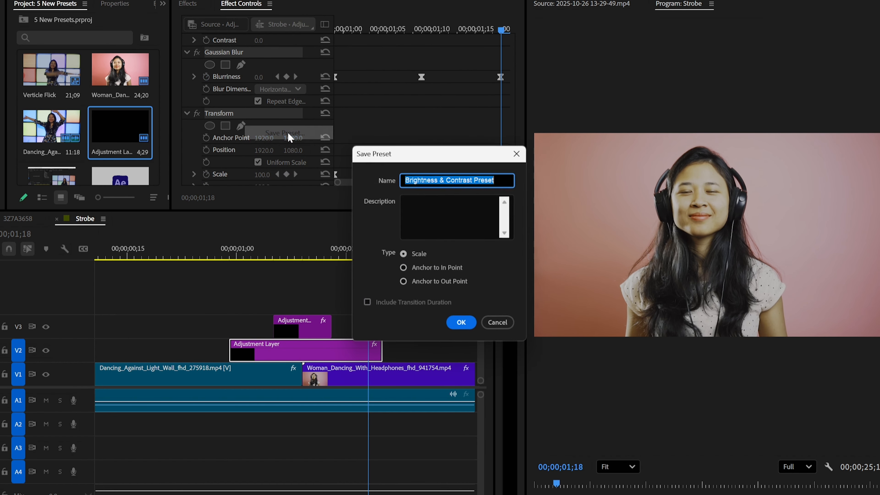
type("Stob")
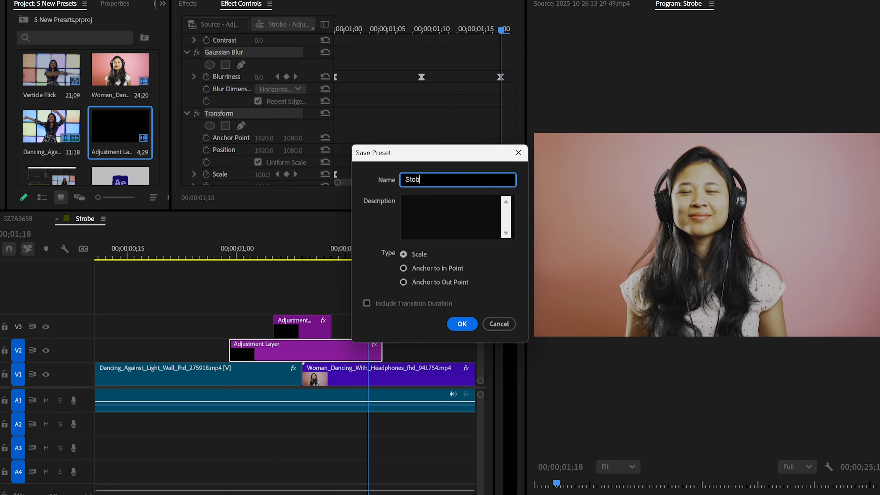